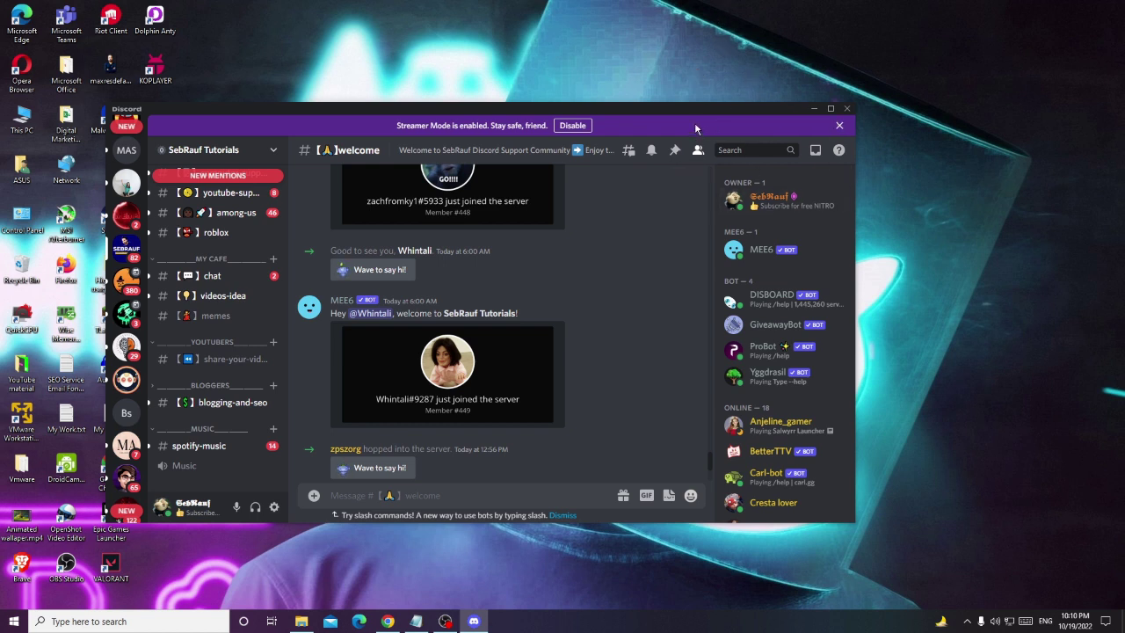
Close the Discord window and open Task Manager's Details list
left_click(847, 110)
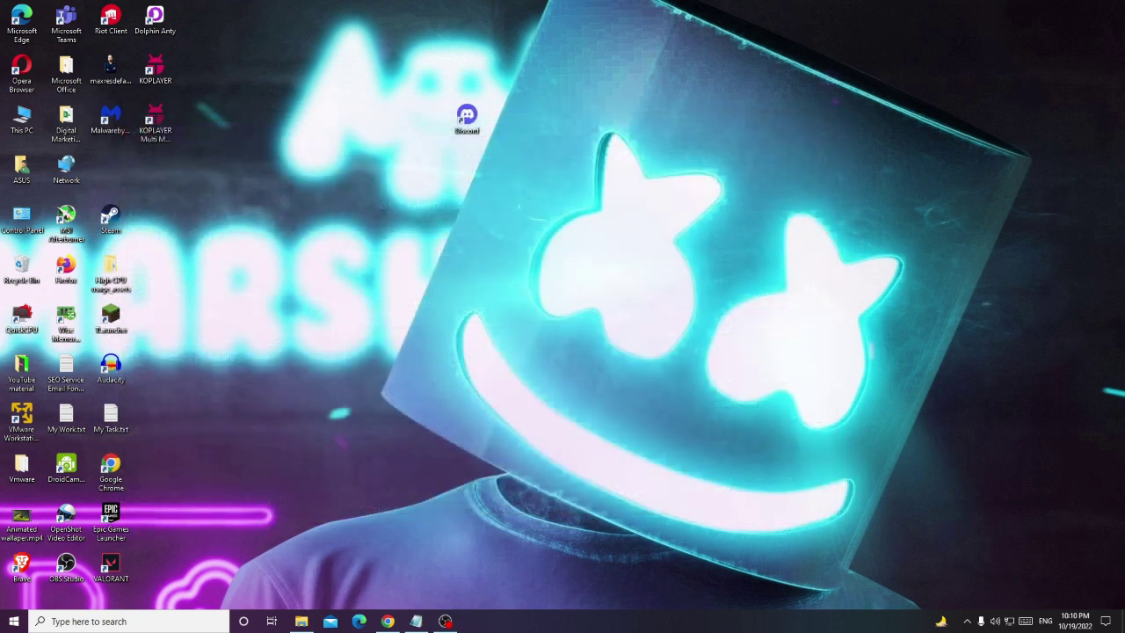
right_click(15, 622)
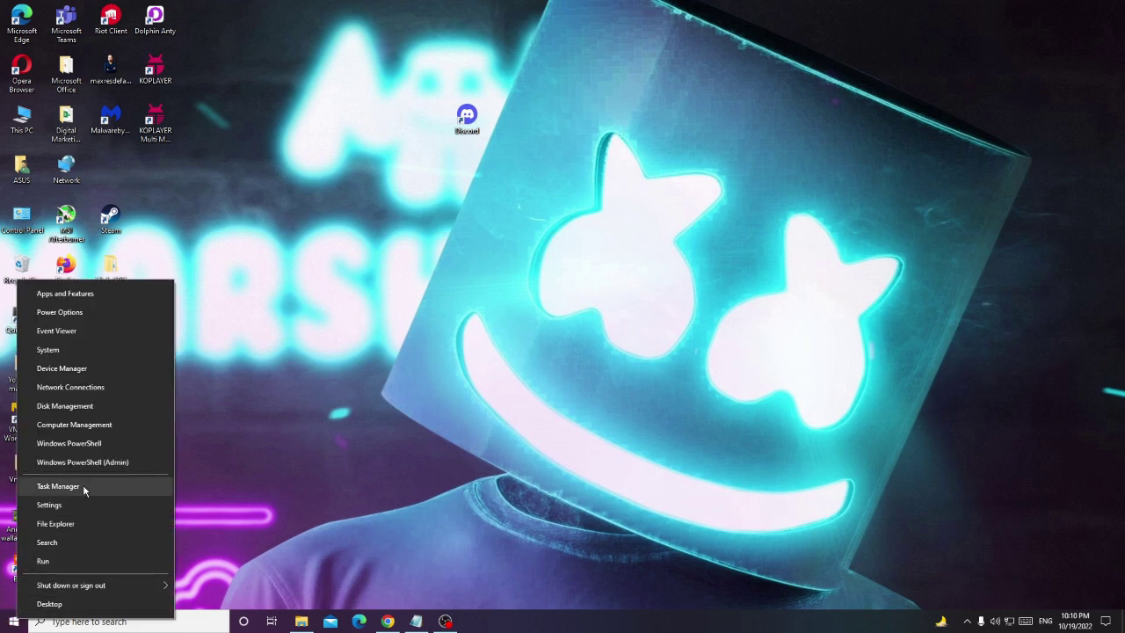
left_click(58, 486)
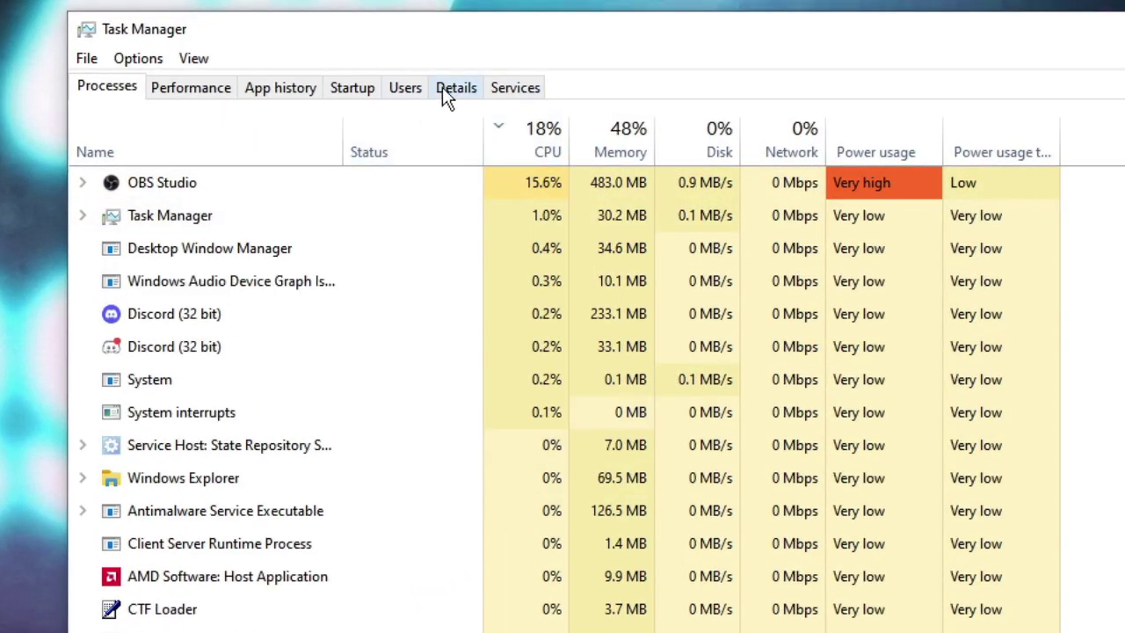
left_click(460, 88)
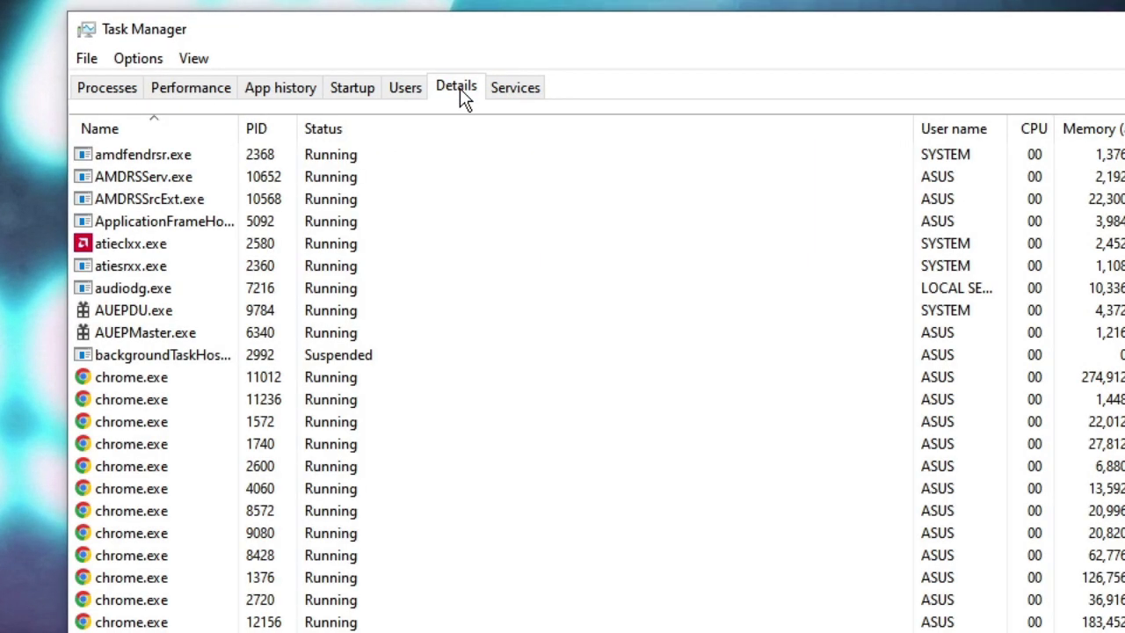
End the Discord.exe process tree, confirm it, and close Task Manager
scroll(201, 327, "down", 18)
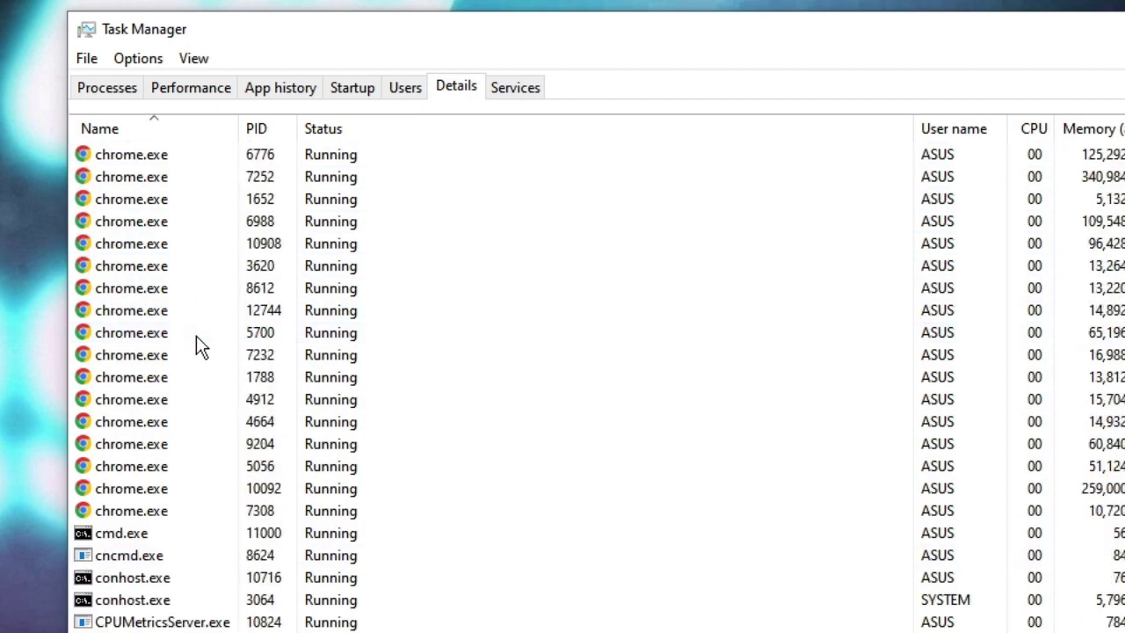
left_click(171, 335)
right_click(171, 335)
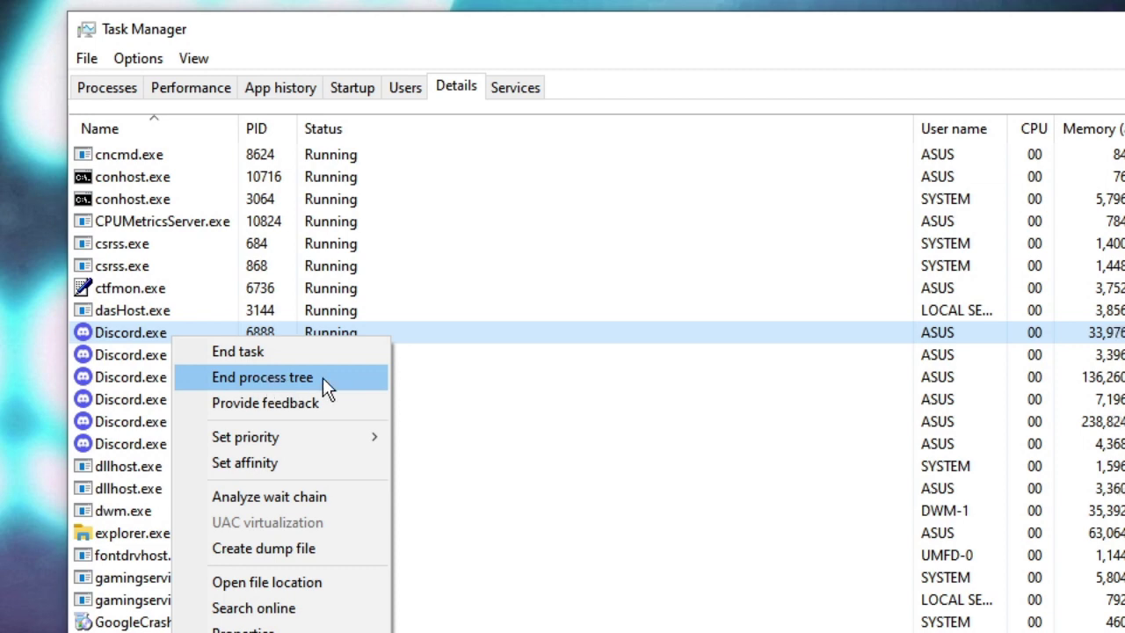
left_click(323, 377)
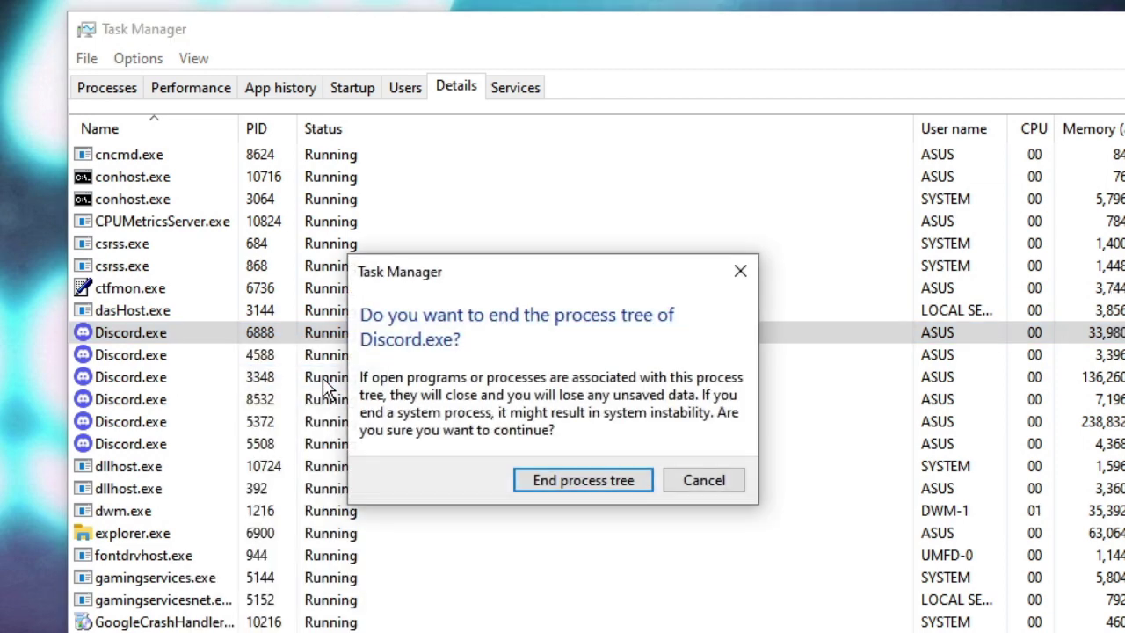
left_click(580, 481)
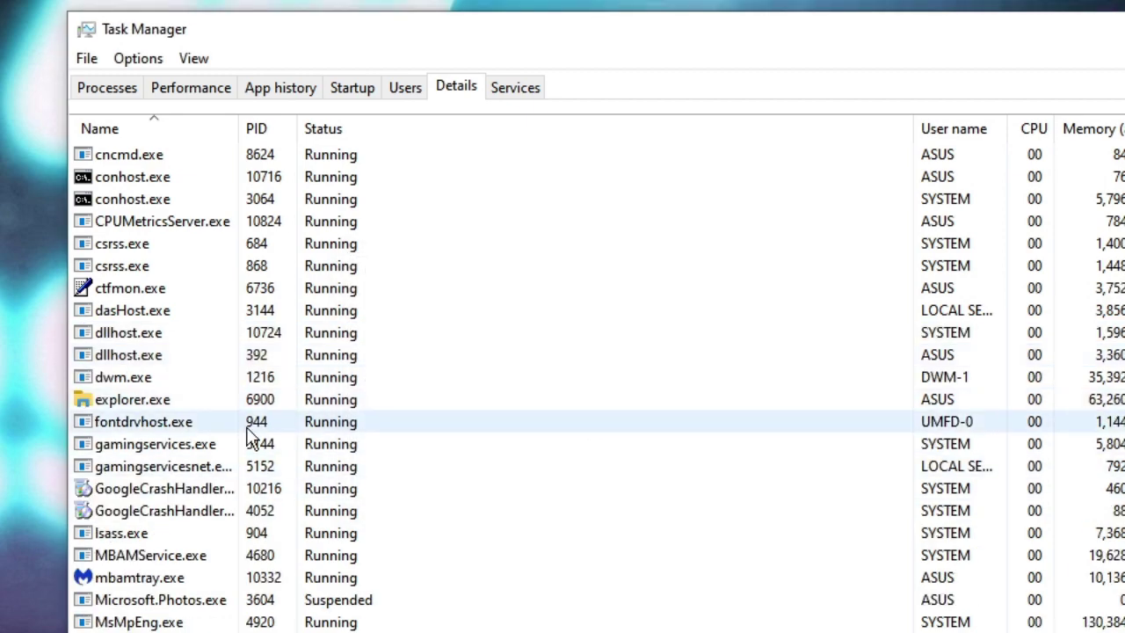
scroll(250, 506, "down", 5)
scroll(309, 431, "down", 15)
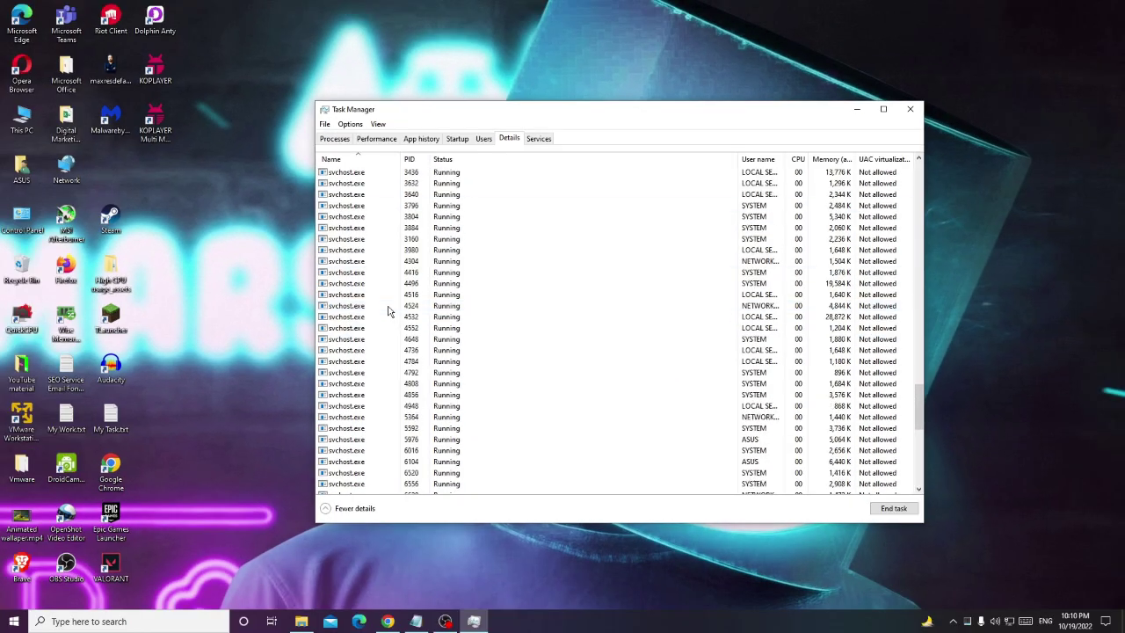
left_click(909, 113)
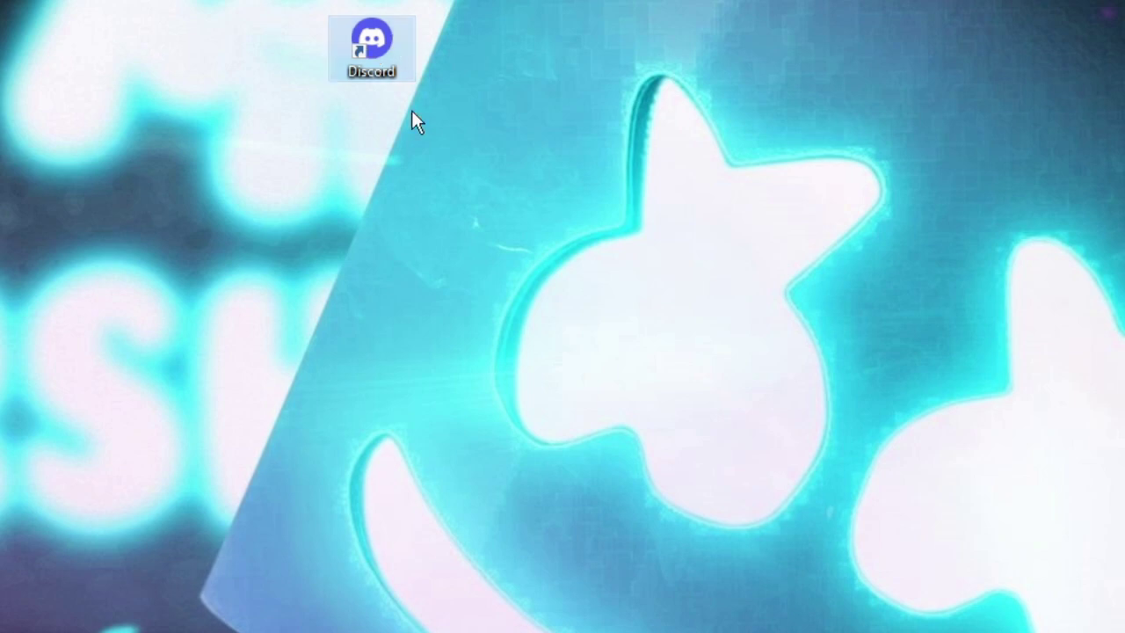
Enable 'Run this program as an administrator' in the Discord shortcut's Compatibility properties and apply it
right_click(383, 40)
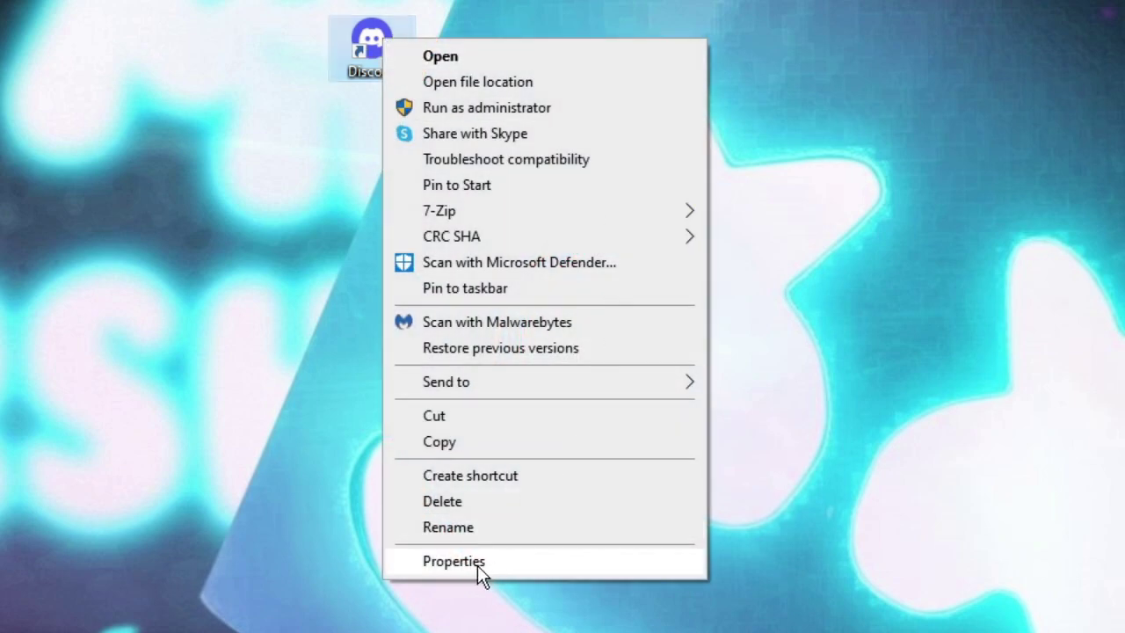
left_click(454, 561)
left_click_drag(689, 63, 721, 11)
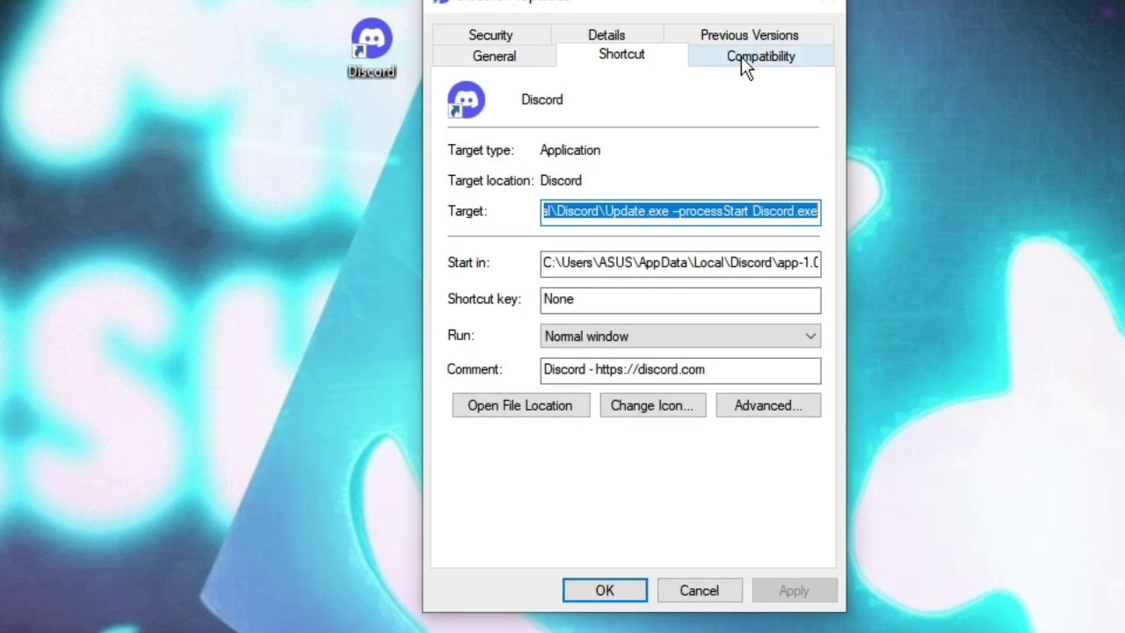
left_click(741, 56)
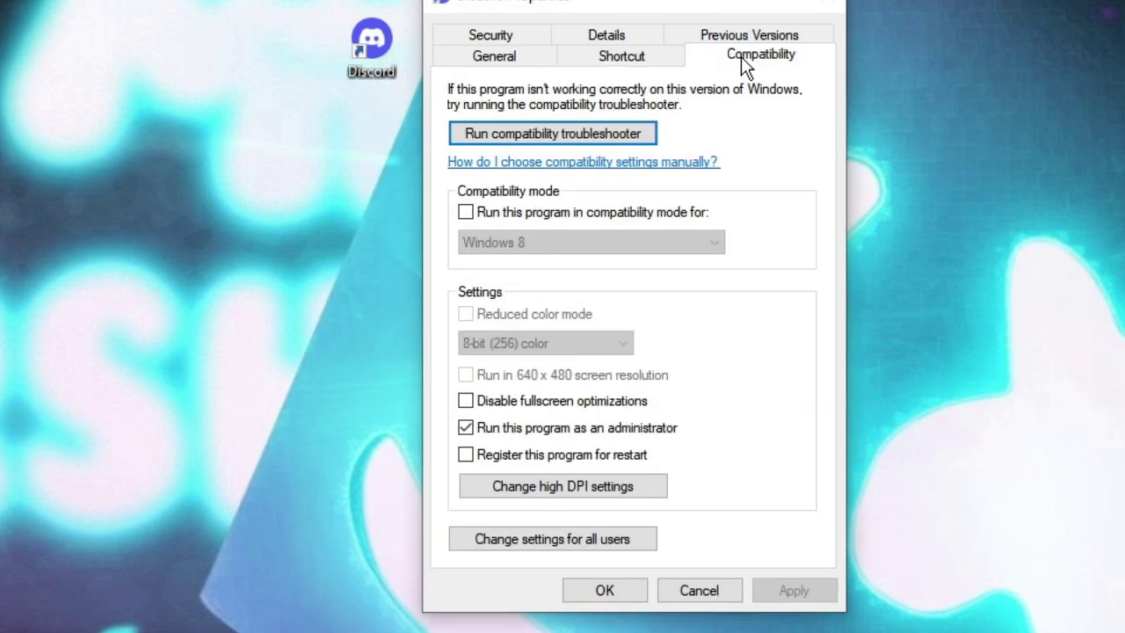
left_click(467, 428)
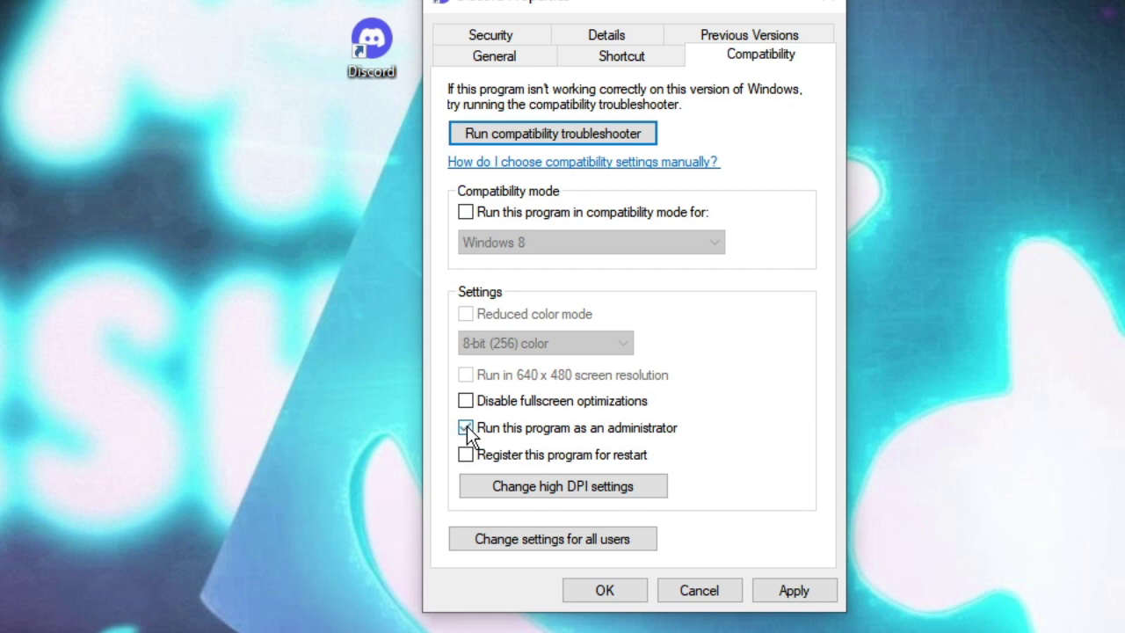
left_click(792, 589)
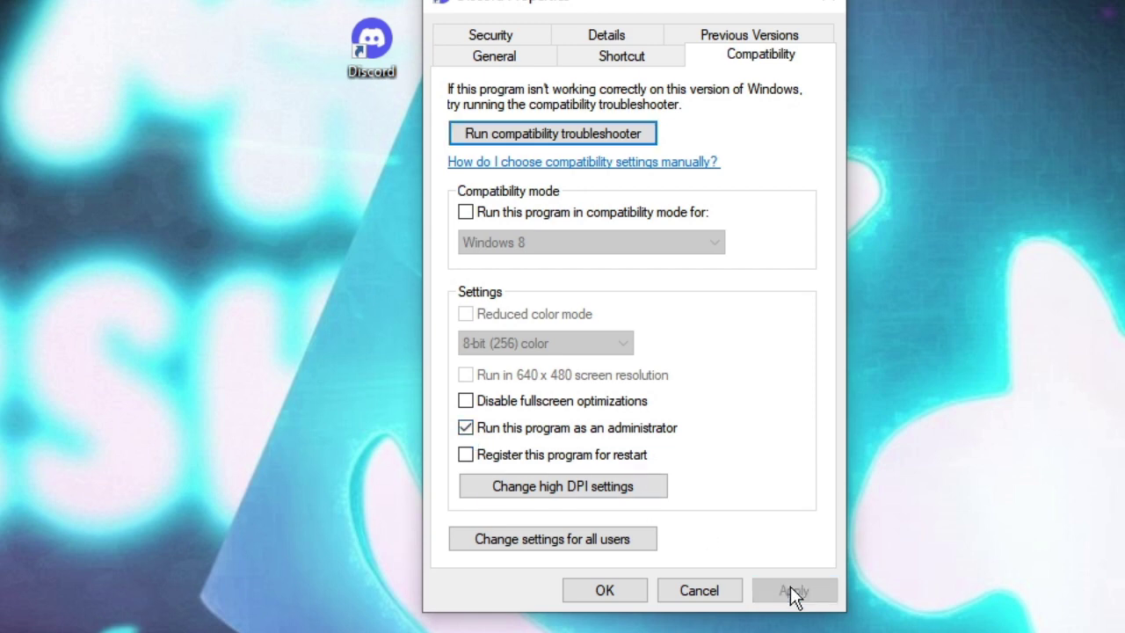
left_click(611, 595)
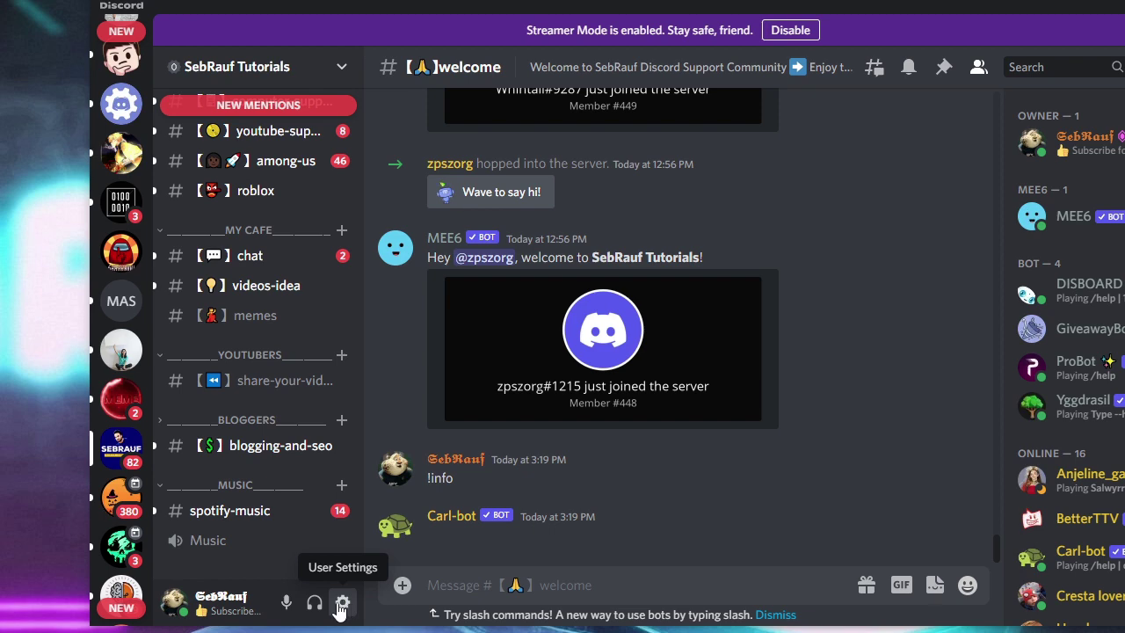
Add Google Chrome under Registered Games in User Settings, then close the settings
left_click(344, 603)
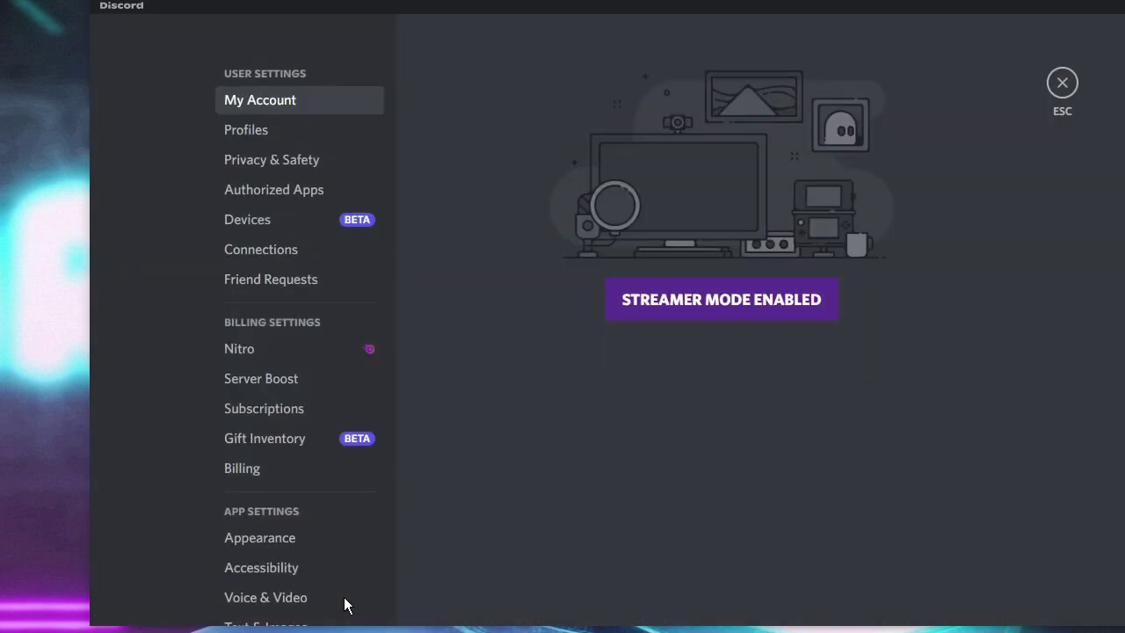
scroll(264, 335, "down", 3)
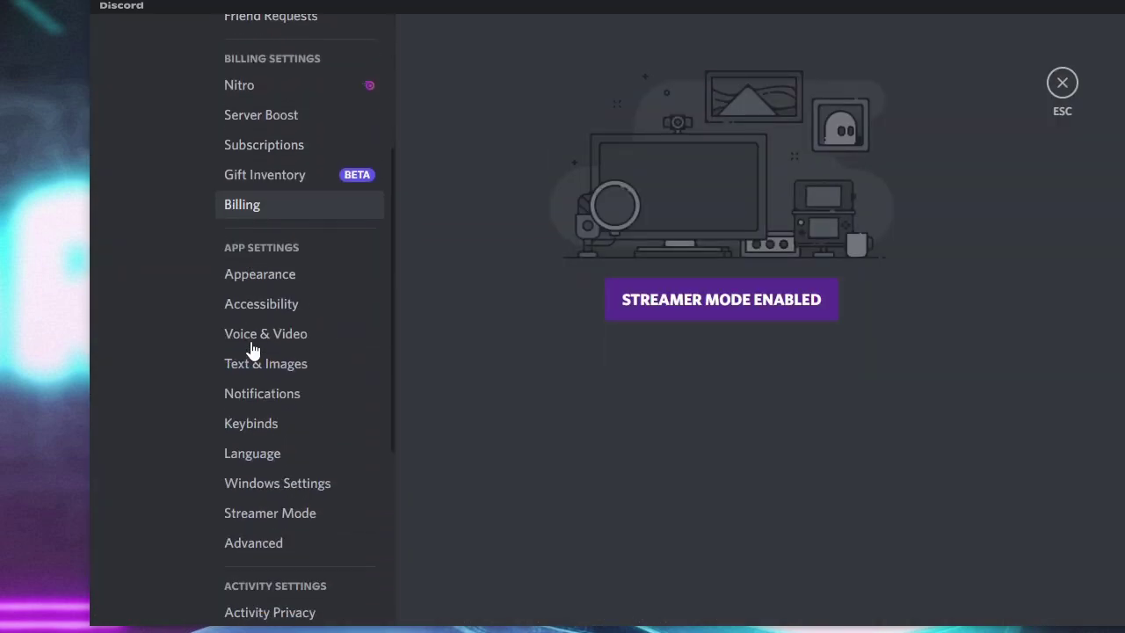
scroll(253, 352, "down", 3)
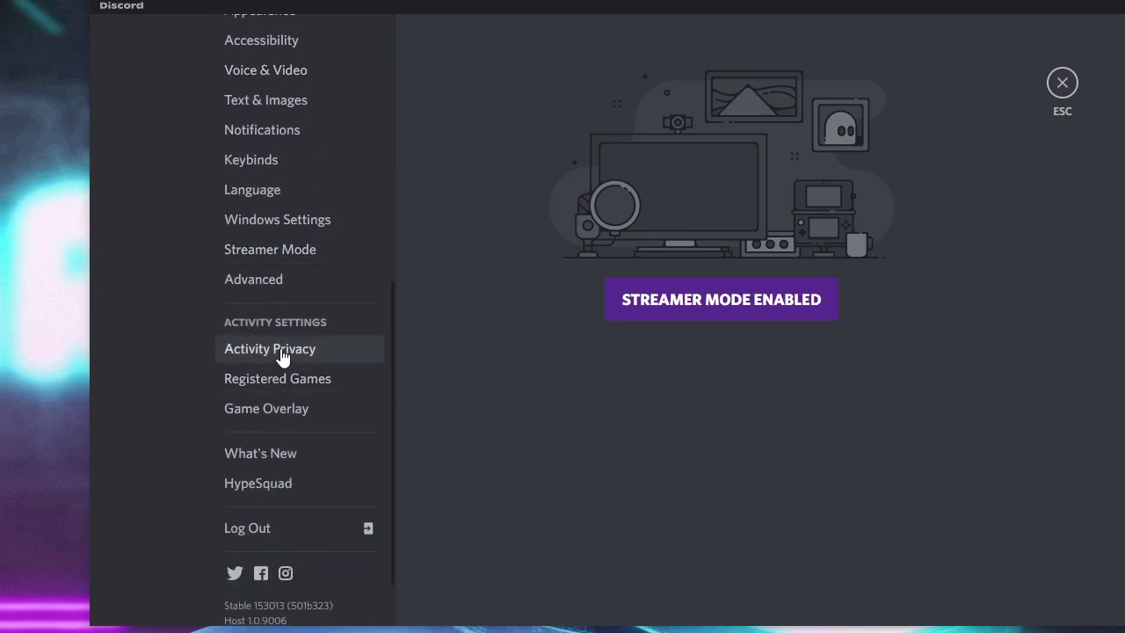
left_click(281, 348)
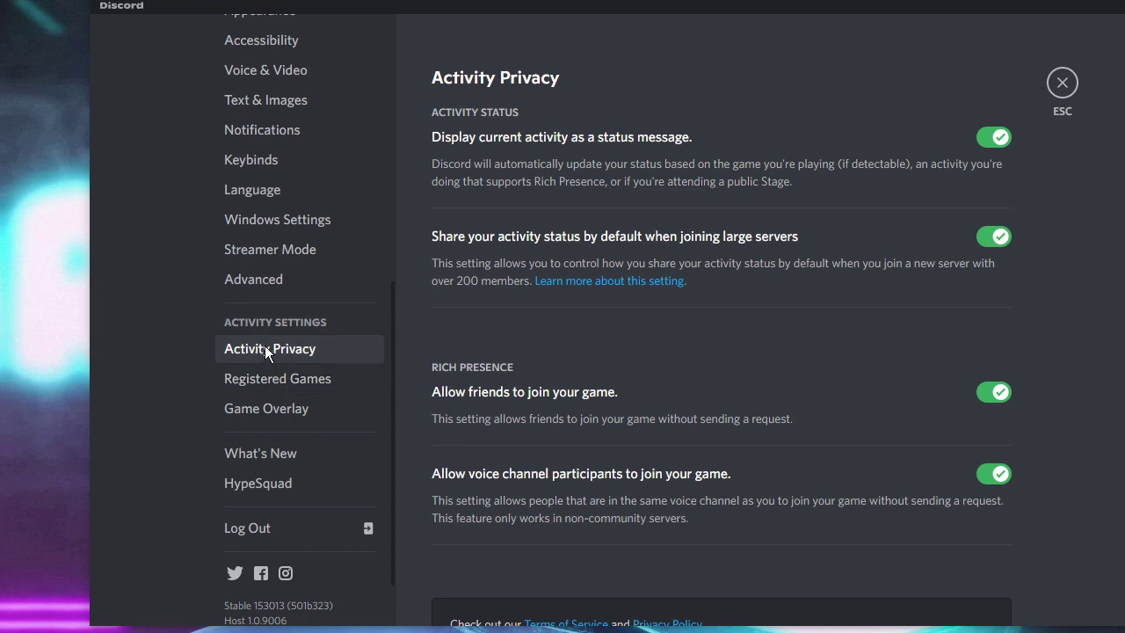
left_click(294, 387)
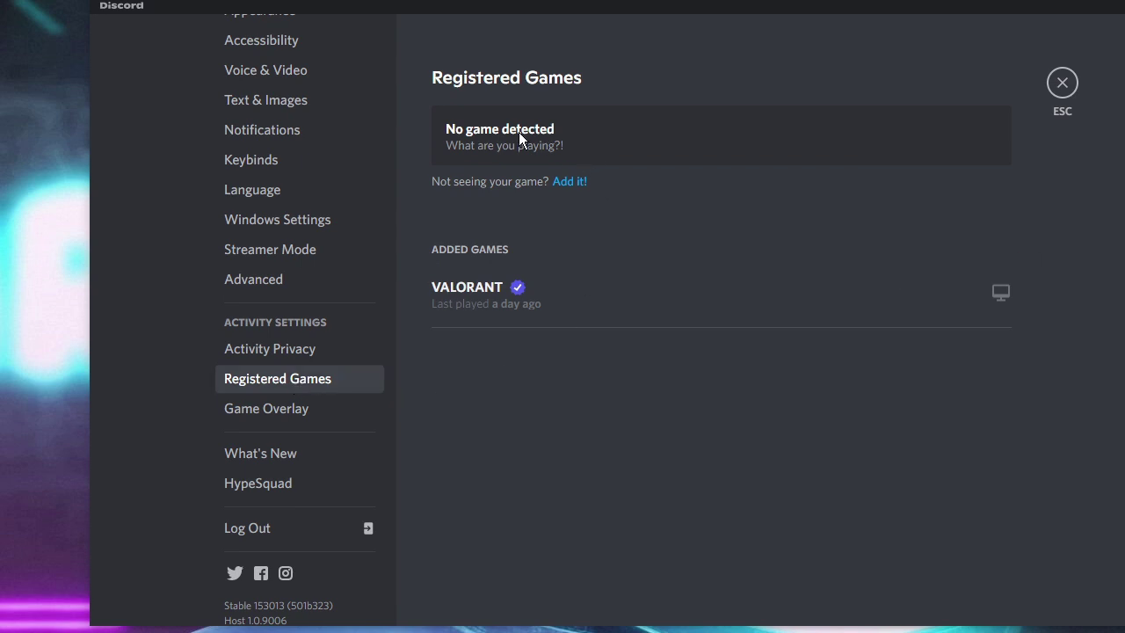
left_click(576, 185)
left_click(651, 231)
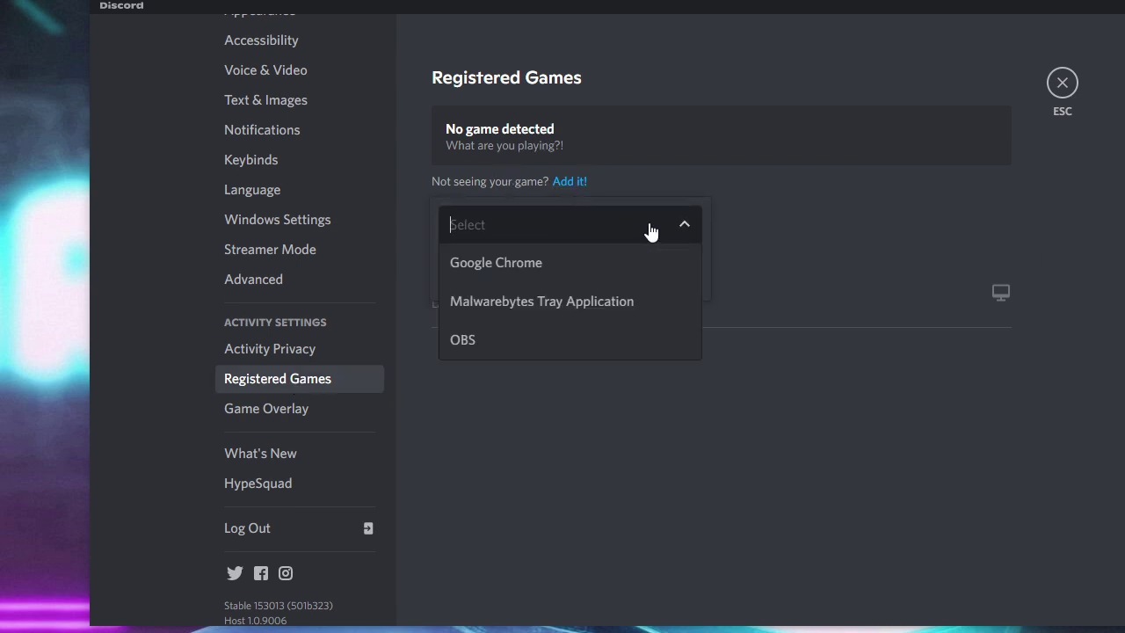
left_click(532, 276)
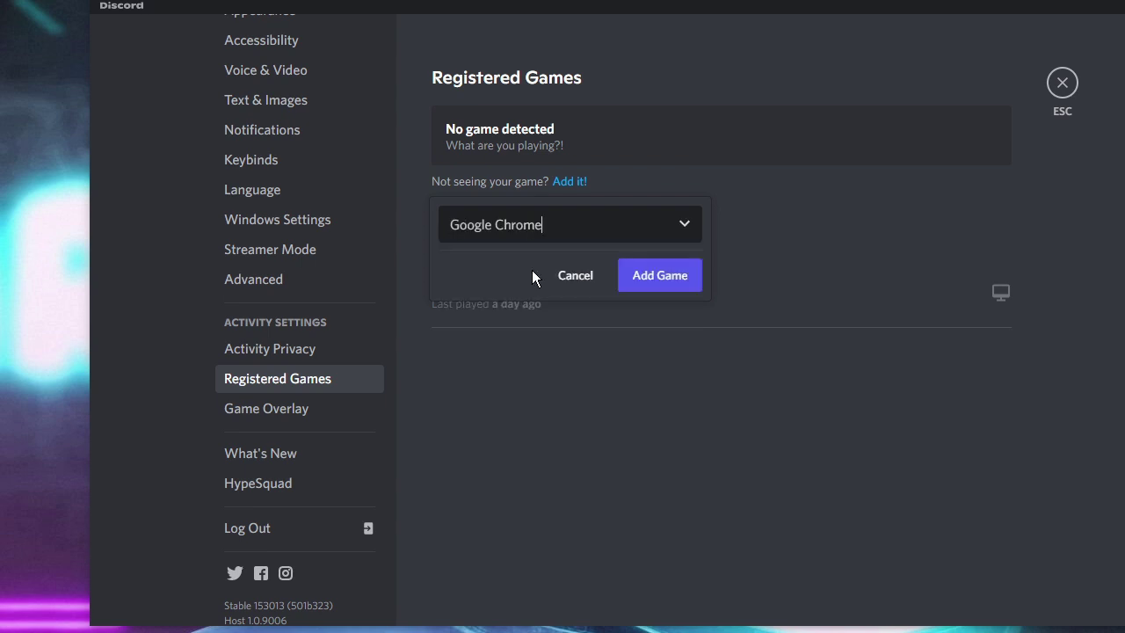
left_click(660, 278)
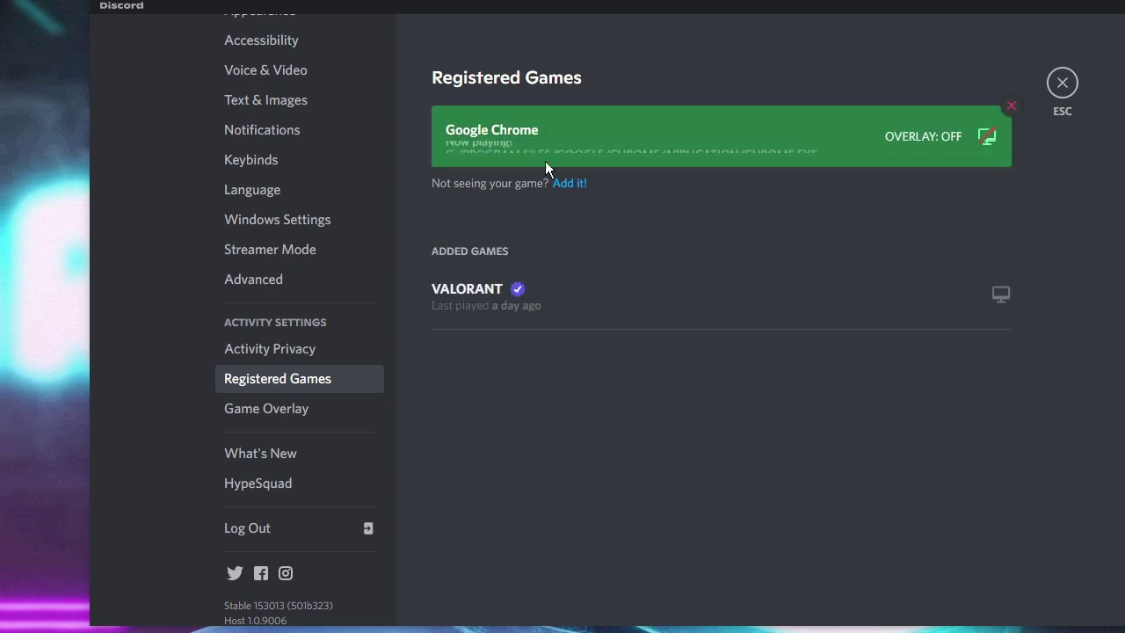
left_click(1062, 83)
Join the Music voice channel and set up a screen share of the Discord window at 30 fps
scroll(262, 508, "down", 1)
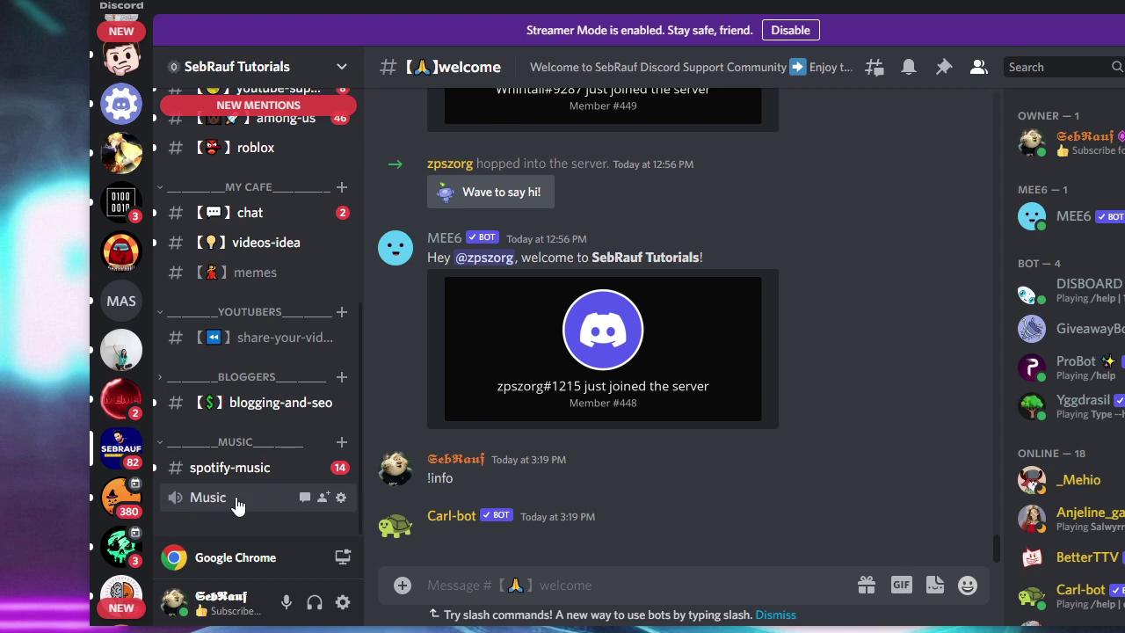
left_click(236, 503)
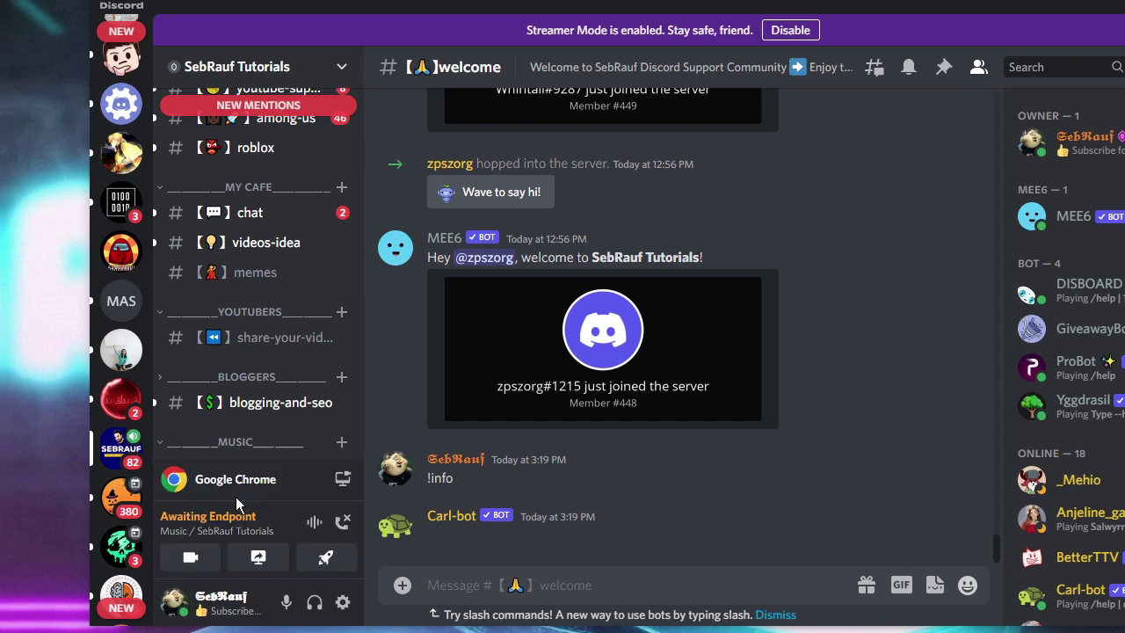
left_click(258, 560)
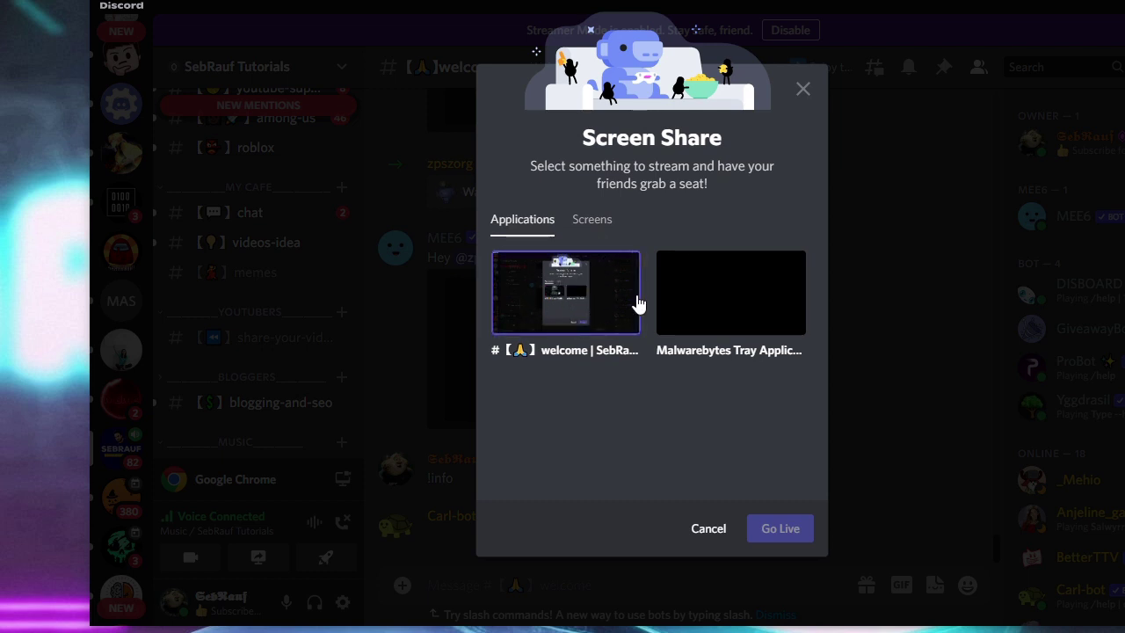
left_click(593, 221)
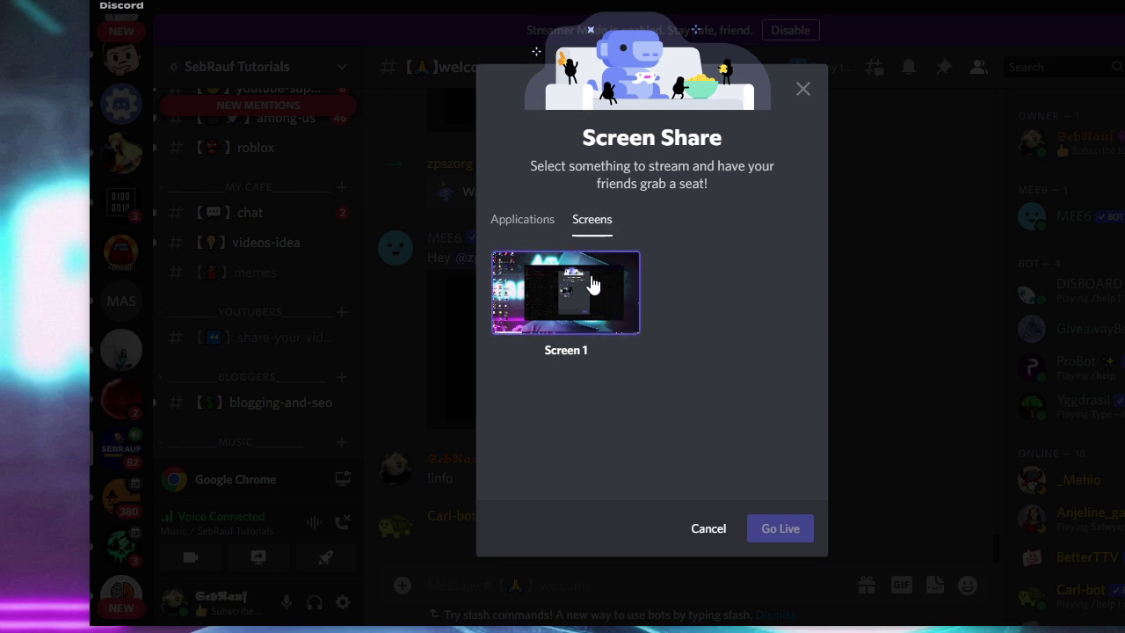
left_click(538, 223)
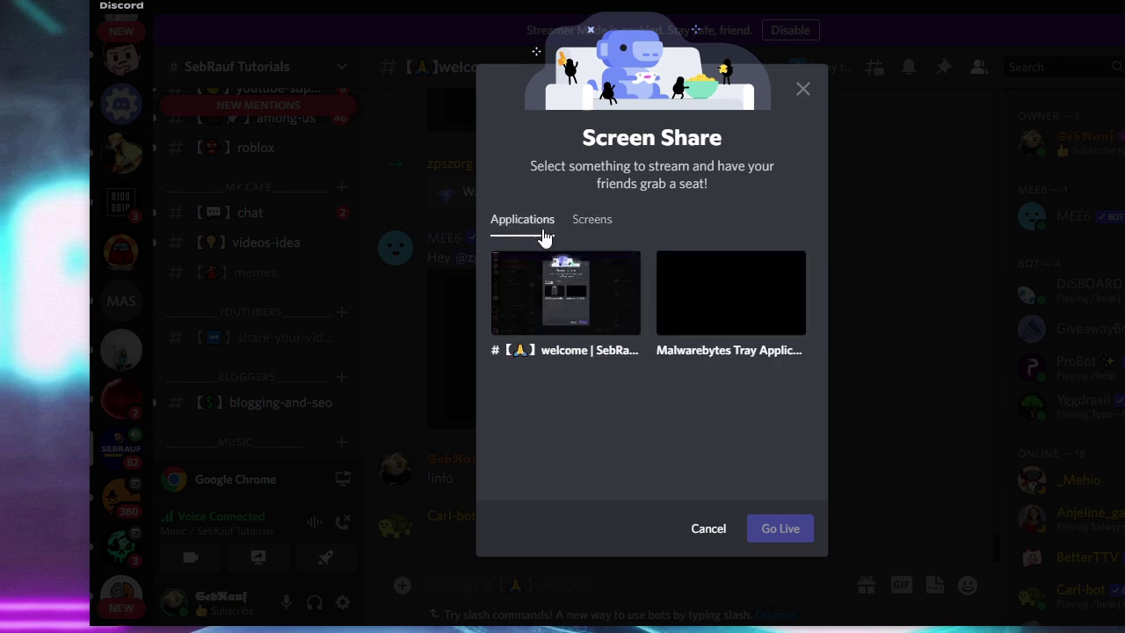
left_click(576, 300)
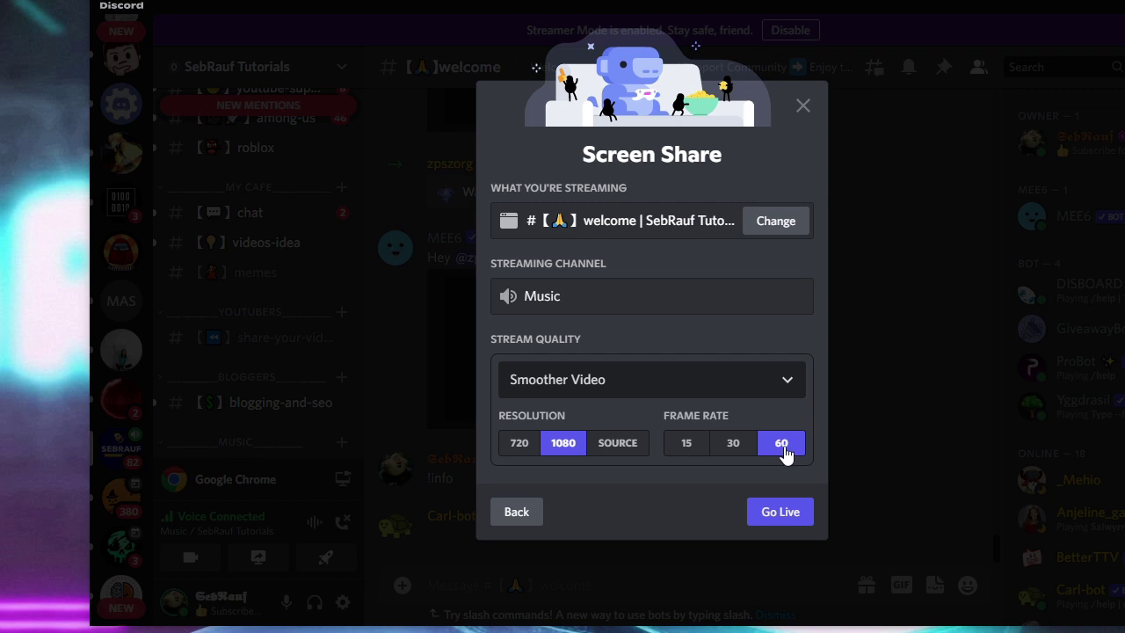
left_click(737, 447)
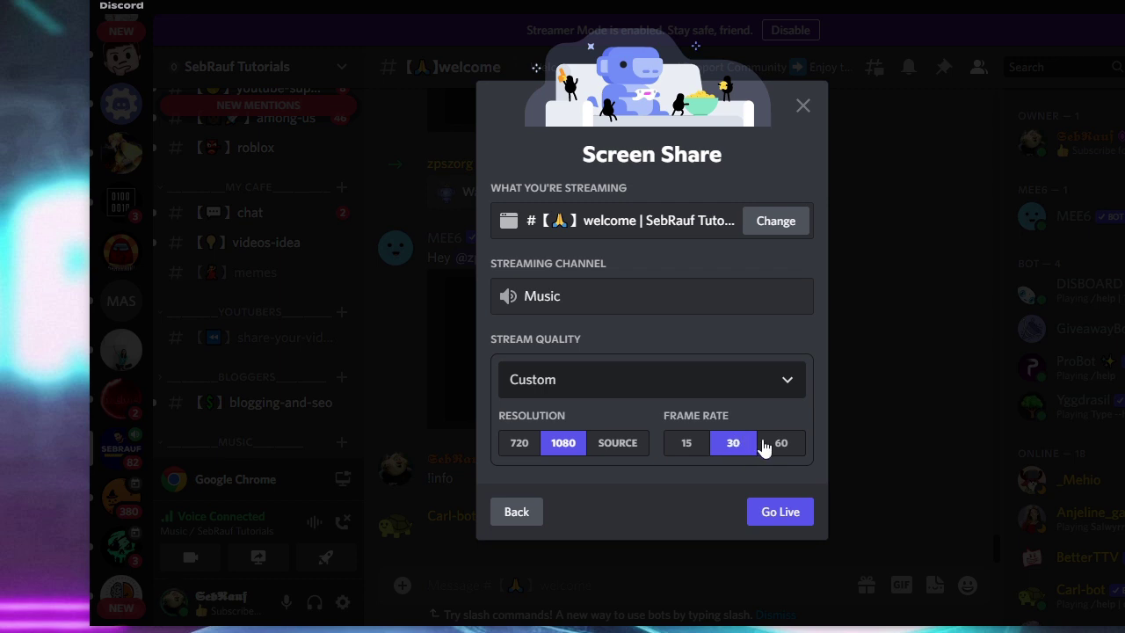
left_click(771, 446)
left_click(734, 448)
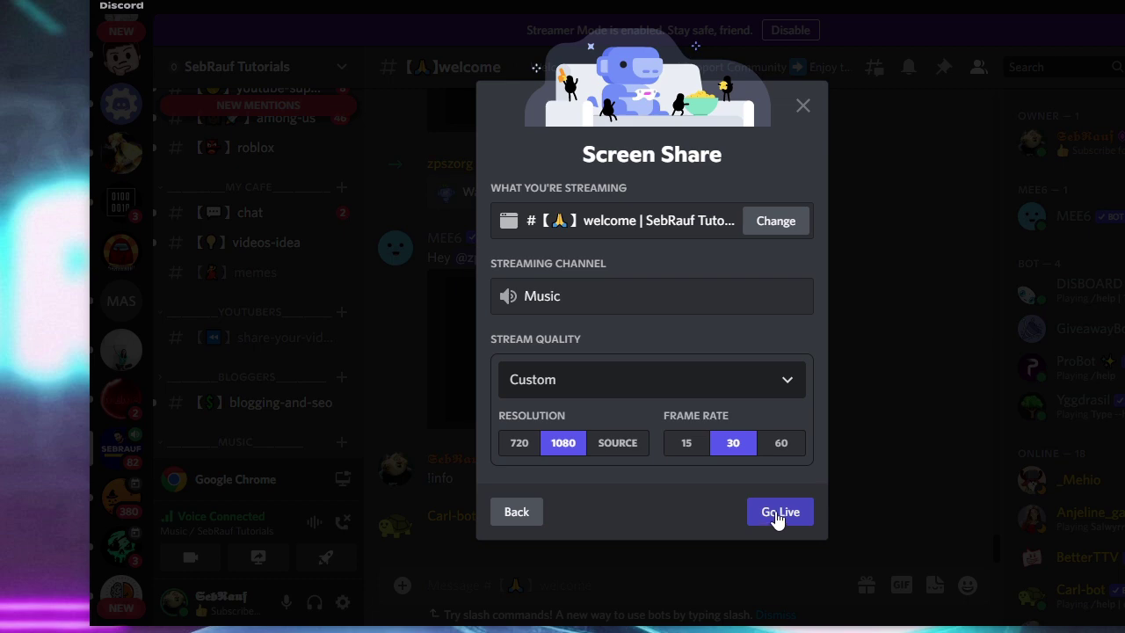
Cancel the screen share without going live, disconnect from Music, and open User Settings
left_click(803, 107)
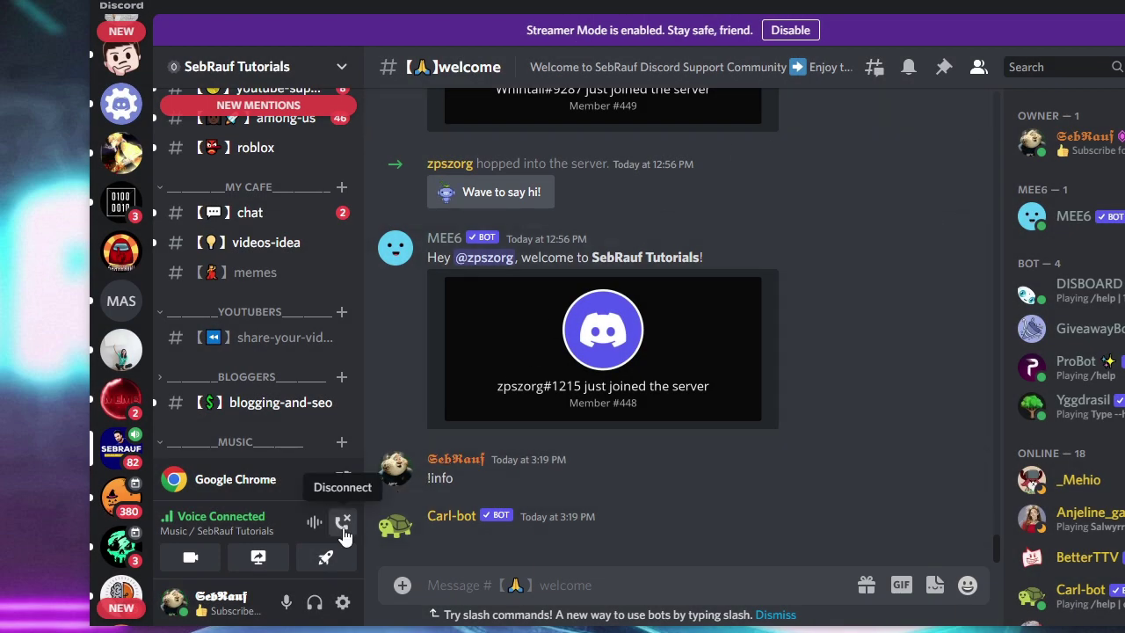
left_click(344, 527)
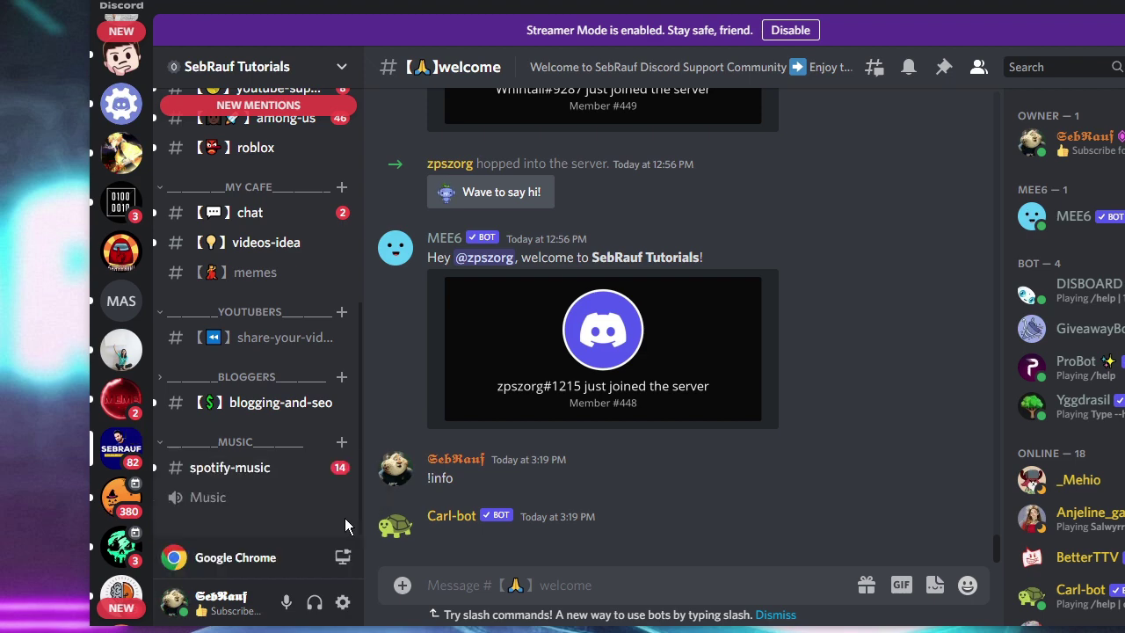
left_click(343, 605)
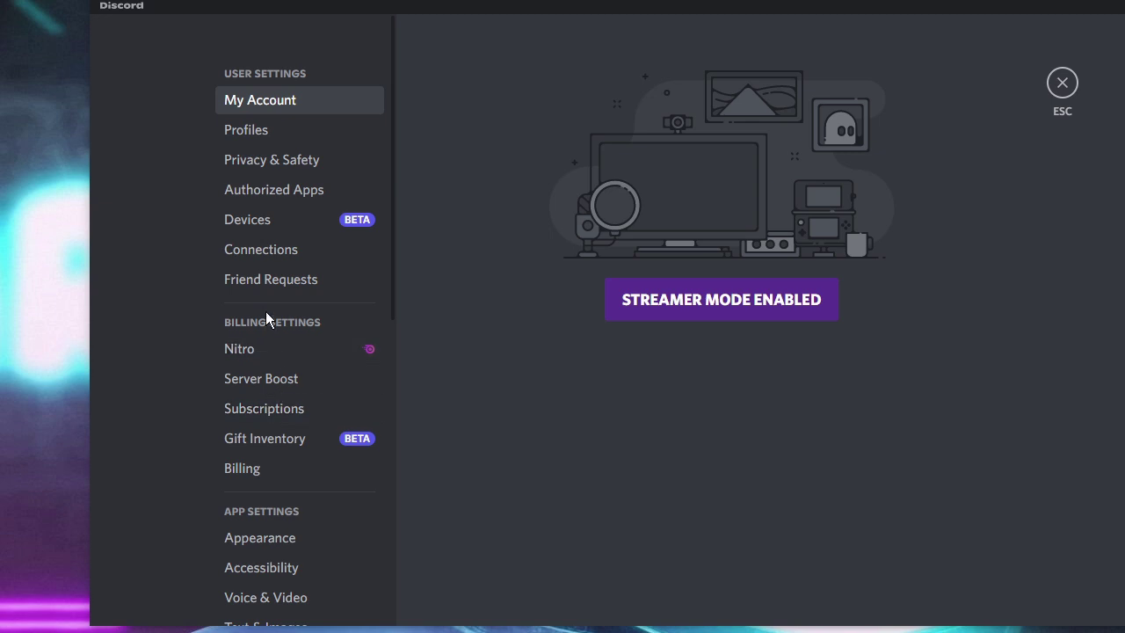
scroll(265, 311, "down", 7)
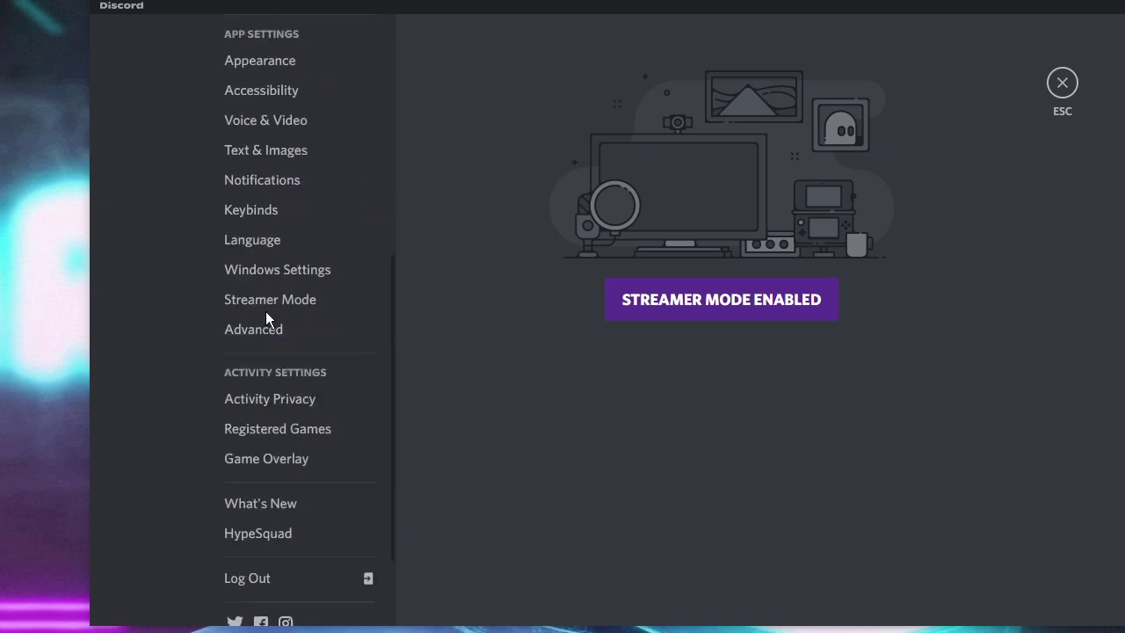
scroll(268, 319, "up", 5)
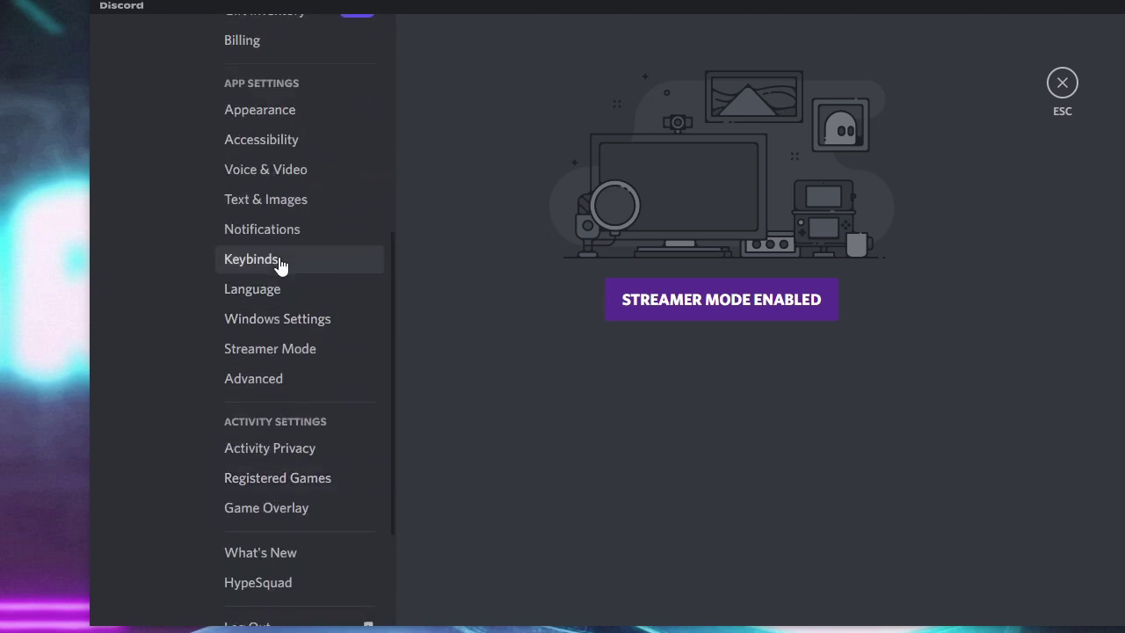
In Voice & Video, toggle the experimental application audio capture off and back on
left_click(301, 345)
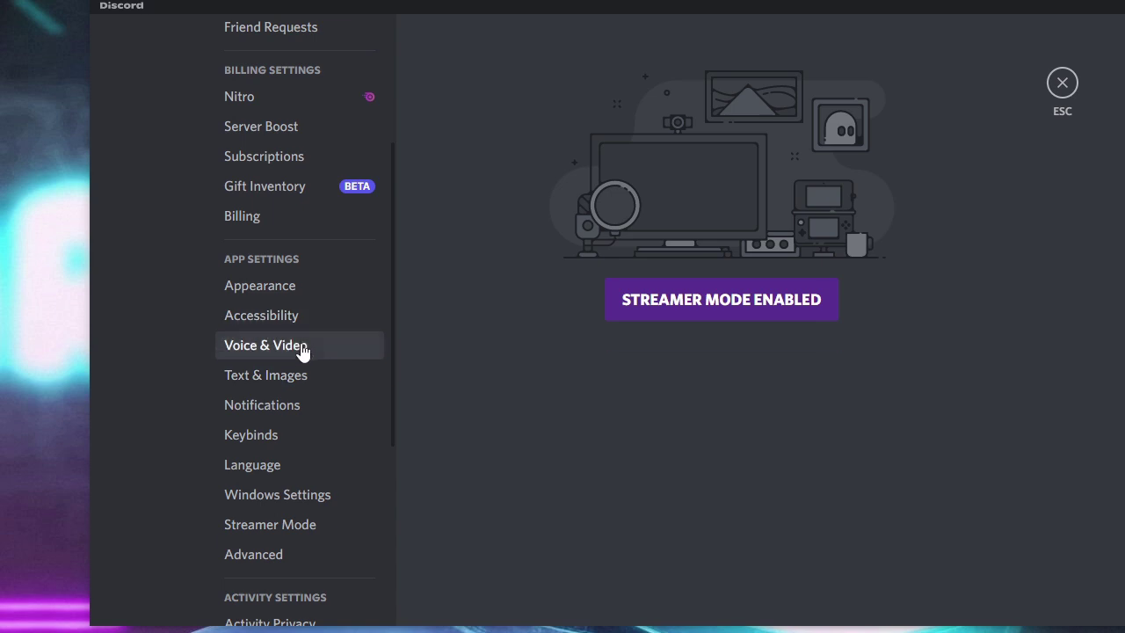
scroll(554, 268, "down", 10)
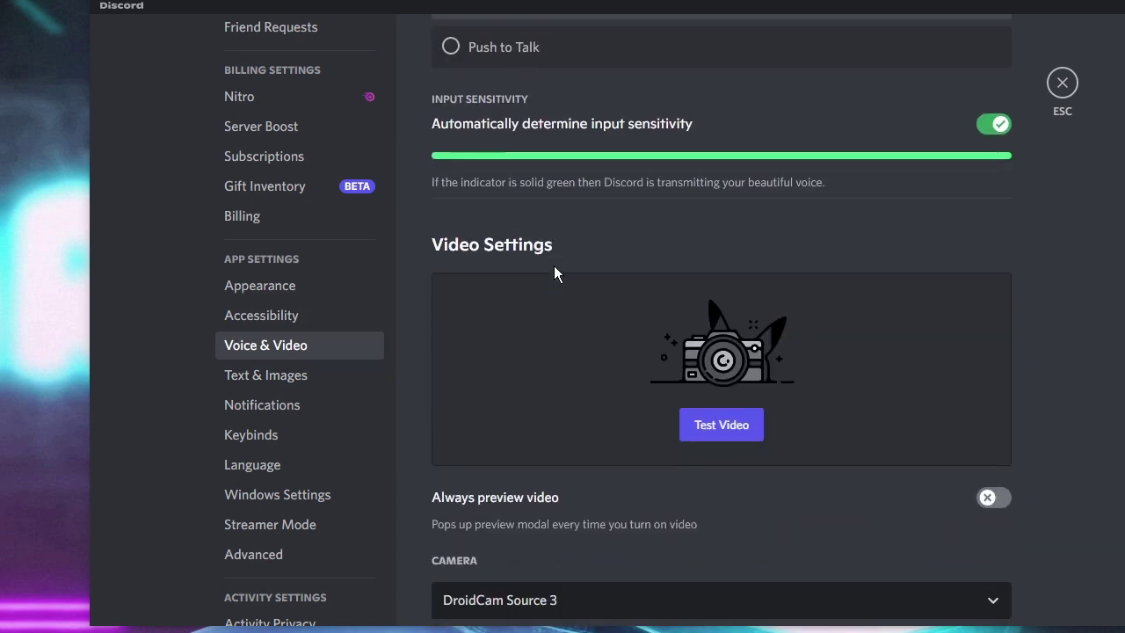
scroll(555, 277, "down", 12)
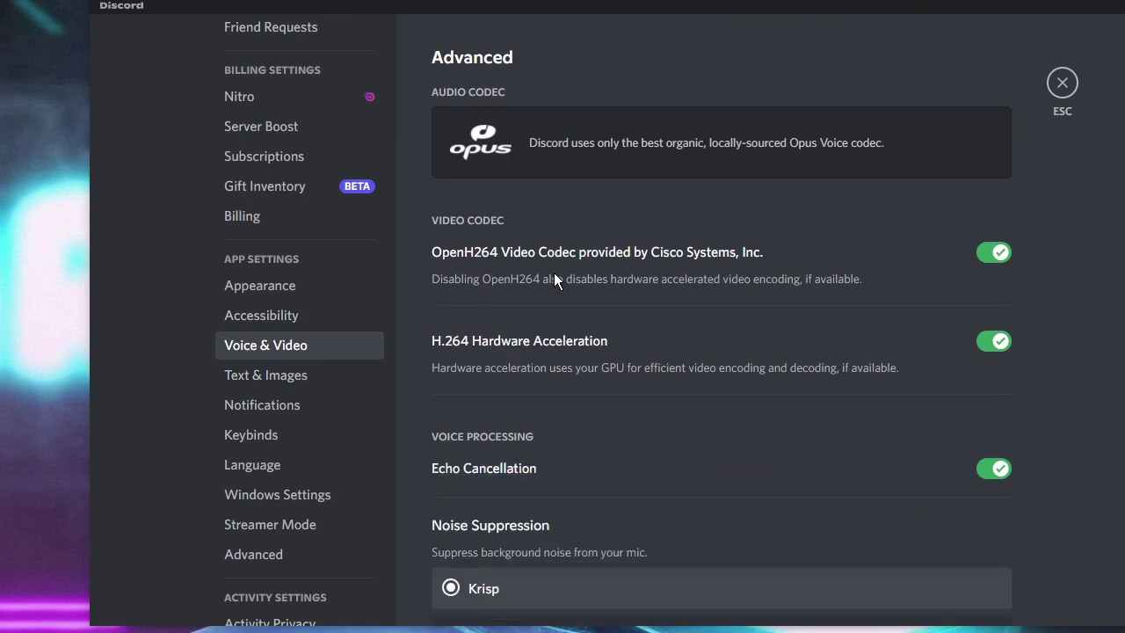
scroll(555, 281, "down", 10)
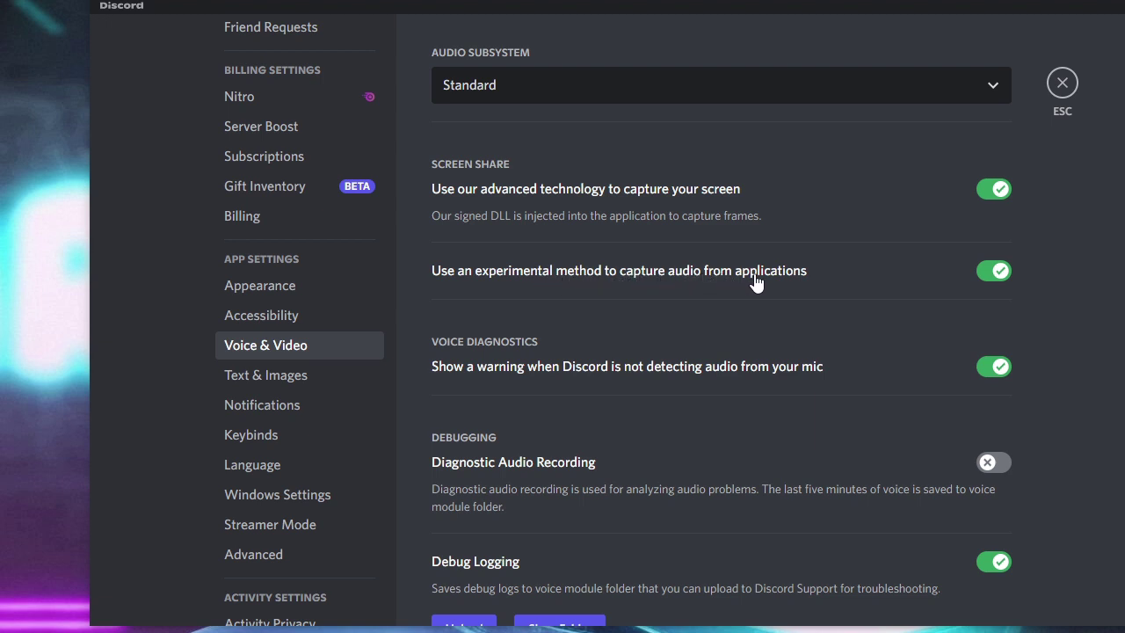
left_click(998, 274)
left_click(1003, 278)
scroll(815, 318, "up", 1)
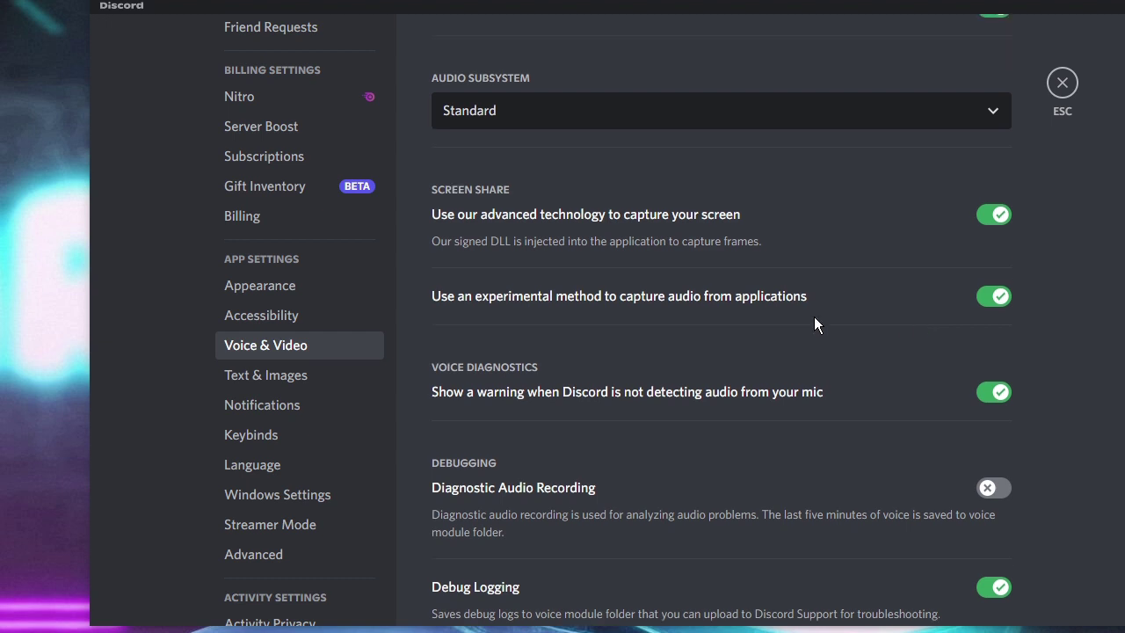
scroll(815, 325, "up", 1)
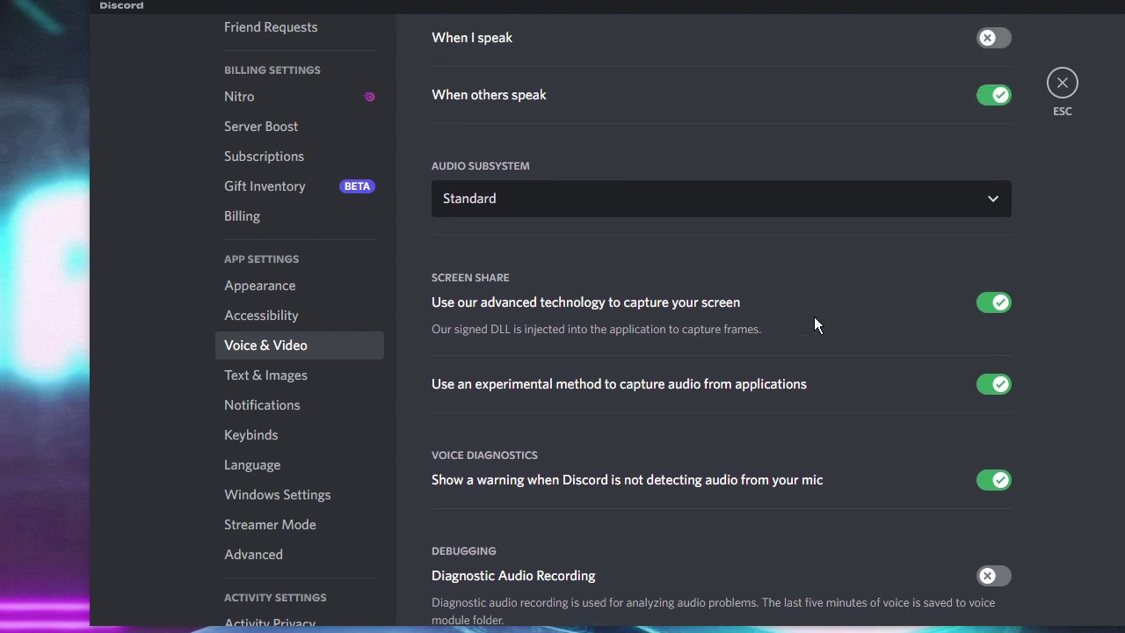
Switch the audio subsystem to Legacy and confirm the Discord relaunch
left_click(528, 211)
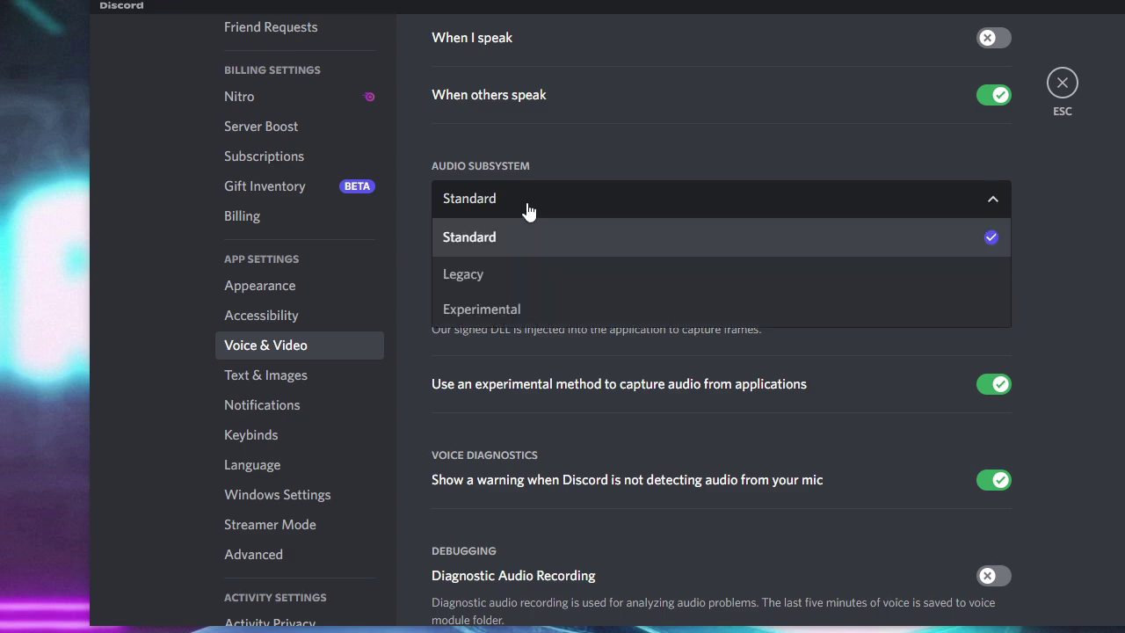
left_click(518, 278)
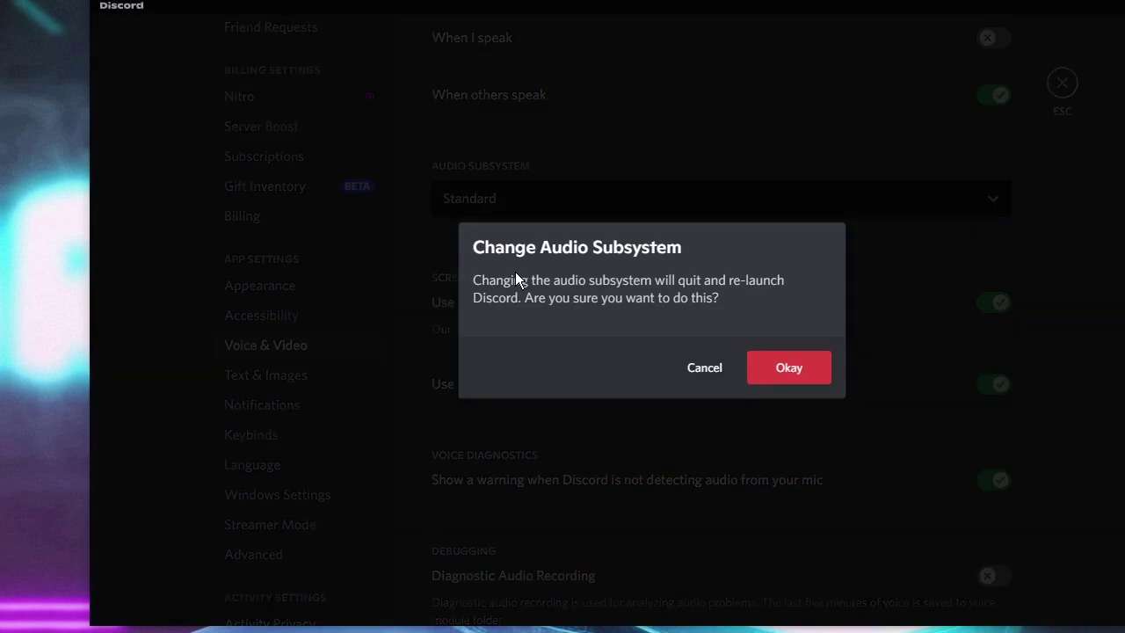
left_click(781, 370)
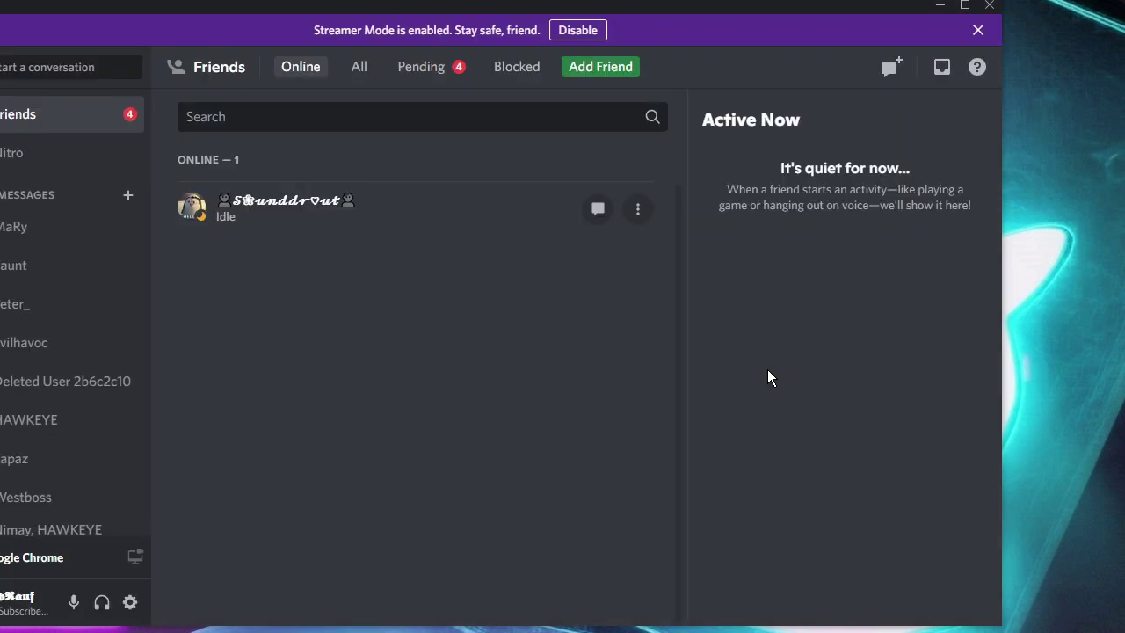
Open Voice & Video settings and reset the voice settings, confirming with Okay
left_click_drag(658, 8, 822, 3)
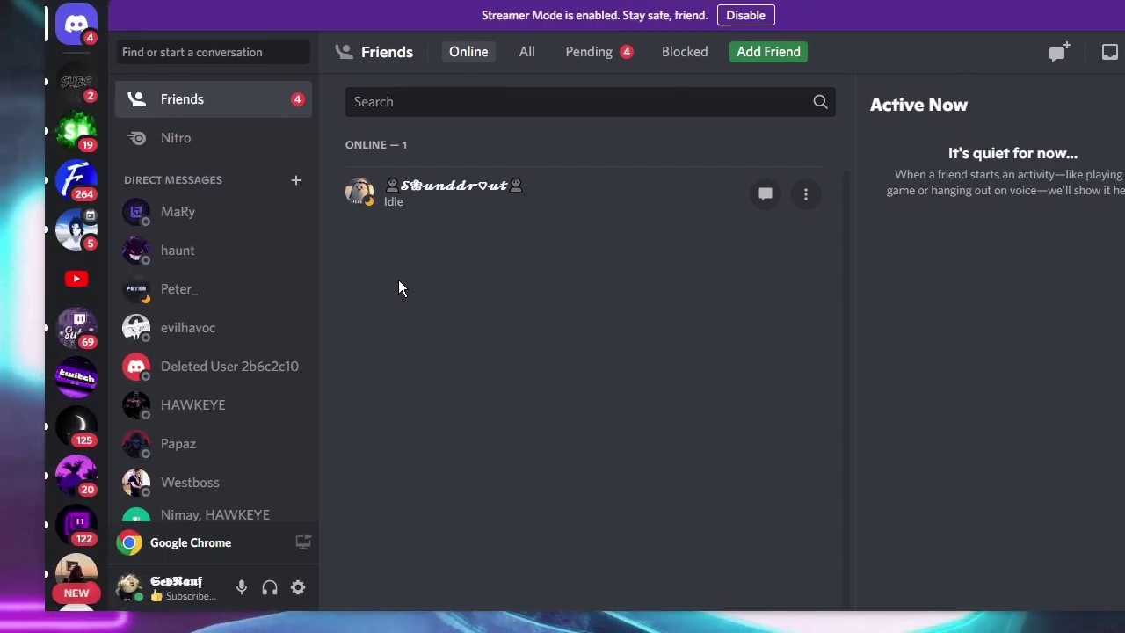
left_click(298, 587)
scroll(245, 350, "down", 2)
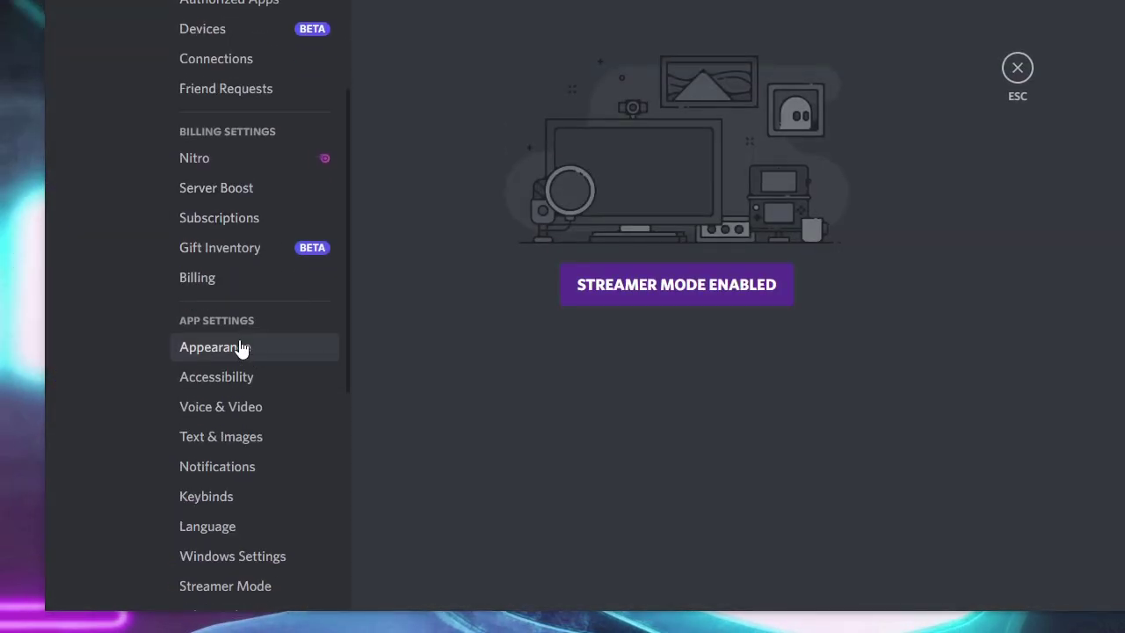
scroll(237, 339, "down", 1)
left_click(234, 321)
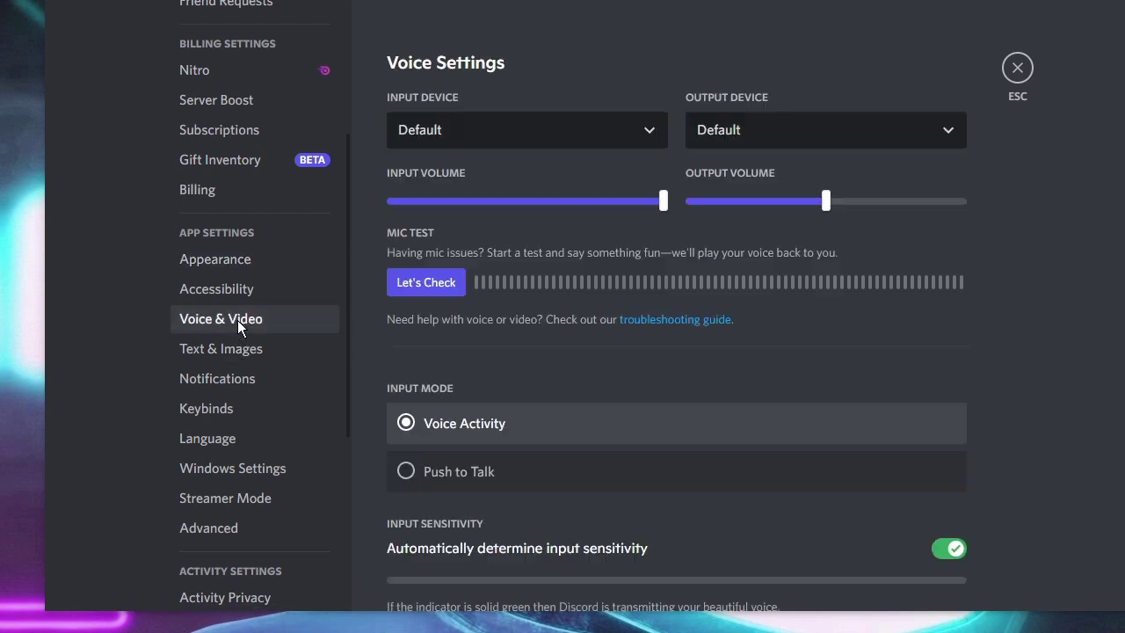
scroll(552, 380, "down", 20)
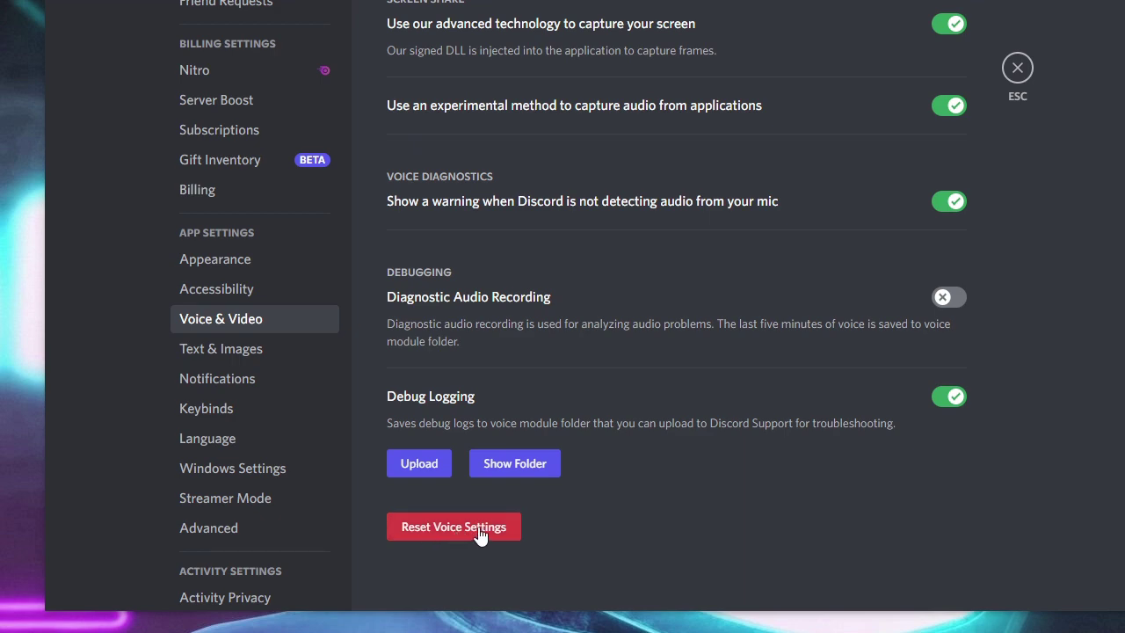
left_click(479, 530)
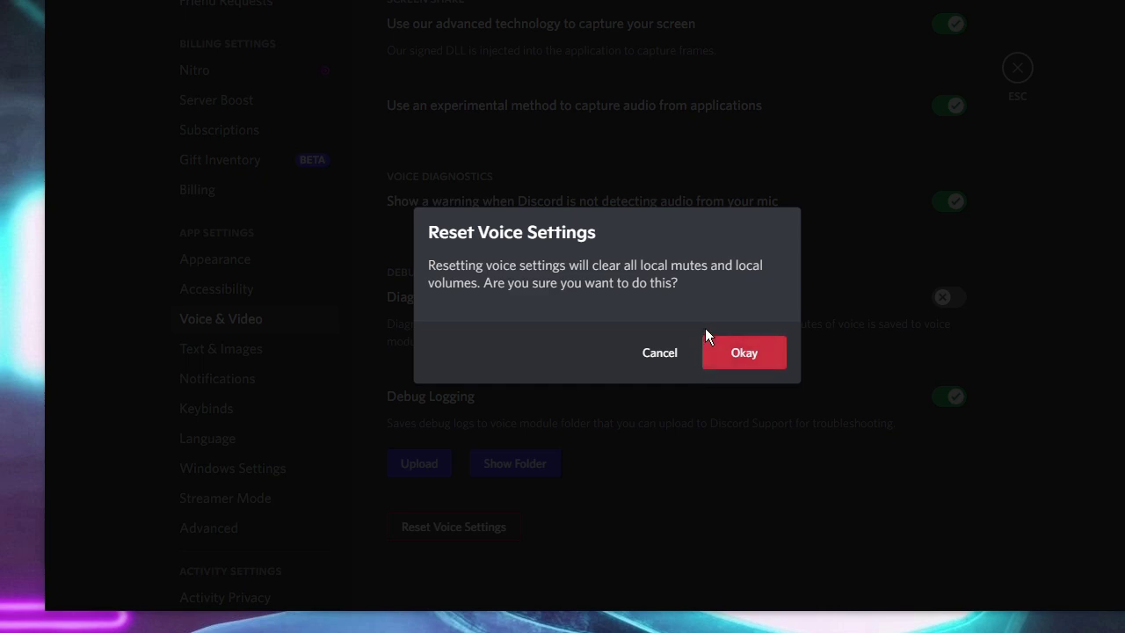
left_click(667, 356)
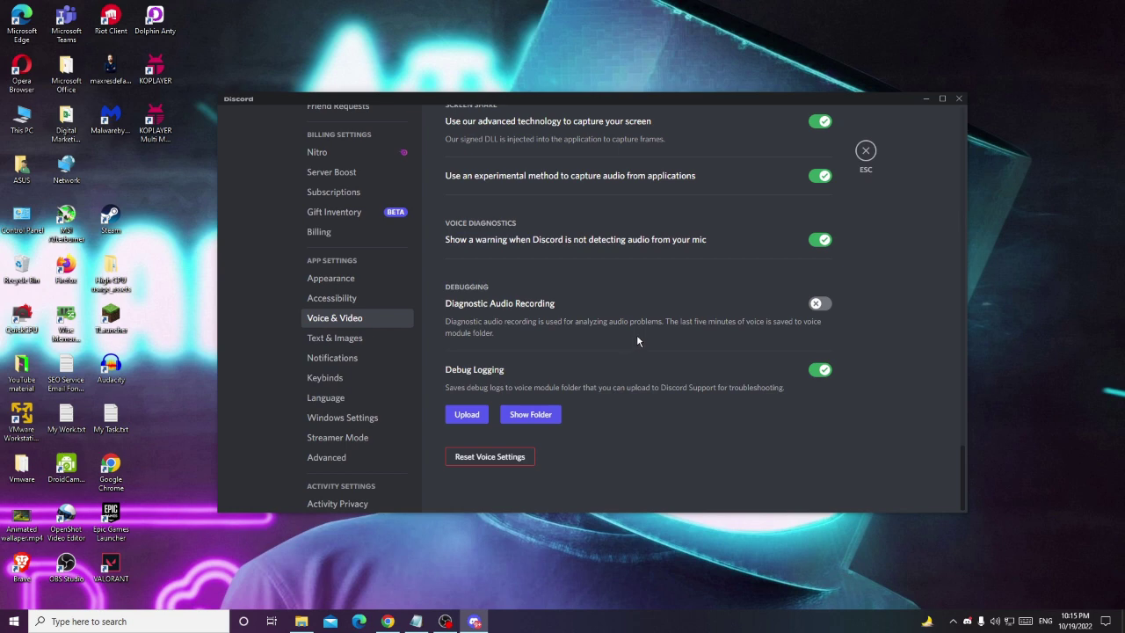
Leave Discord settings, close Discord, and launch Device Manager from the Start right-click menu
left_click(866, 152)
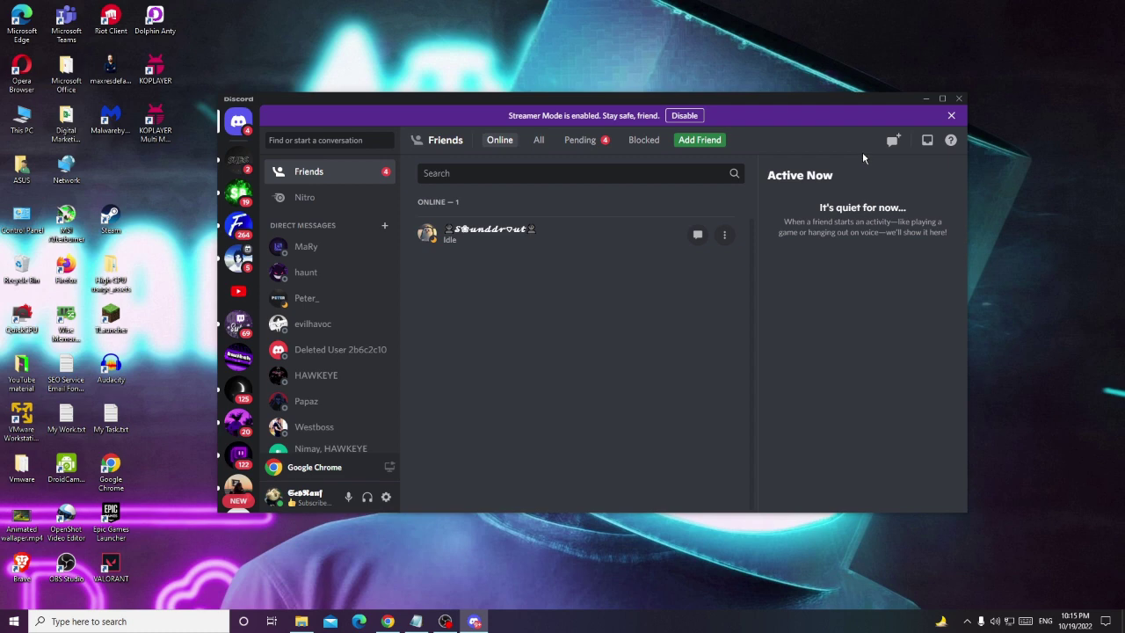
left_click(959, 99)
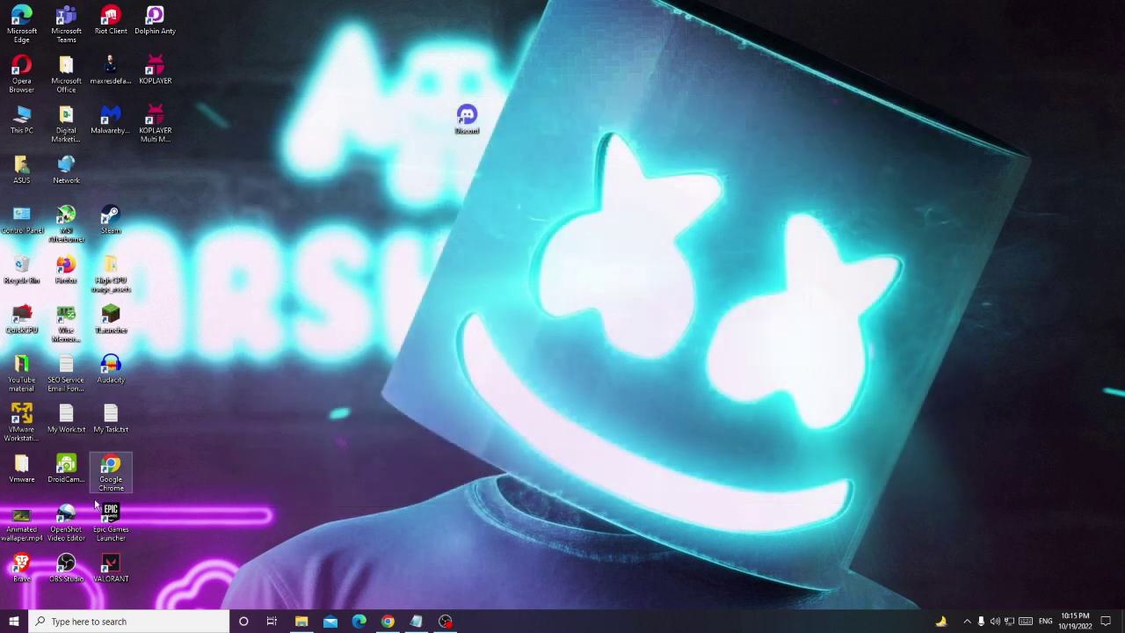
right_click(14, 621)
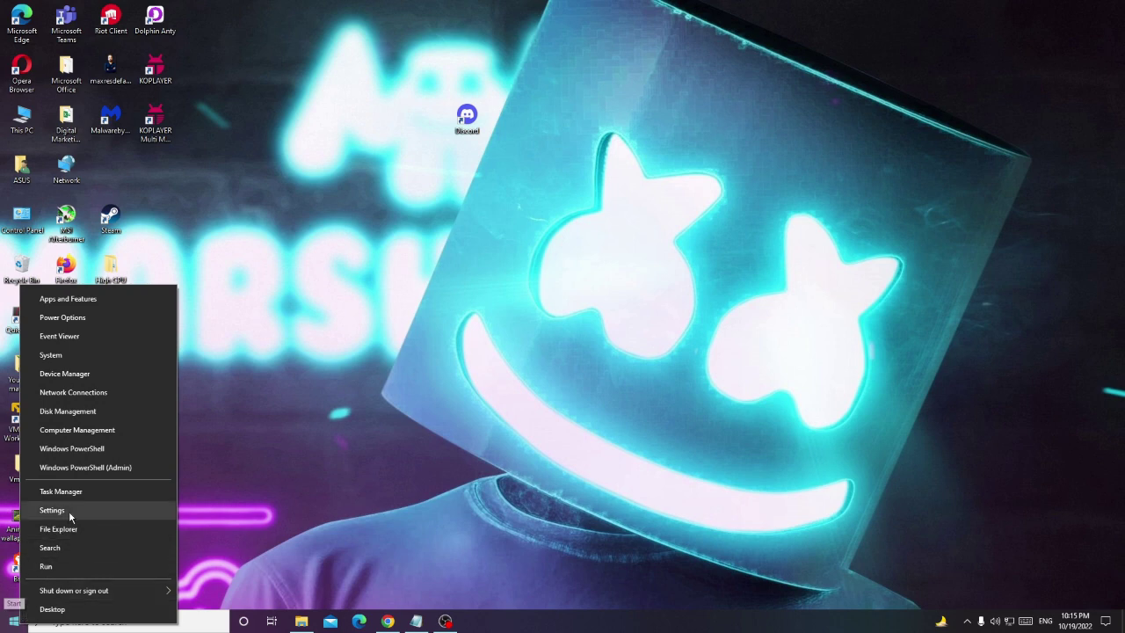
left_click(91, 374)
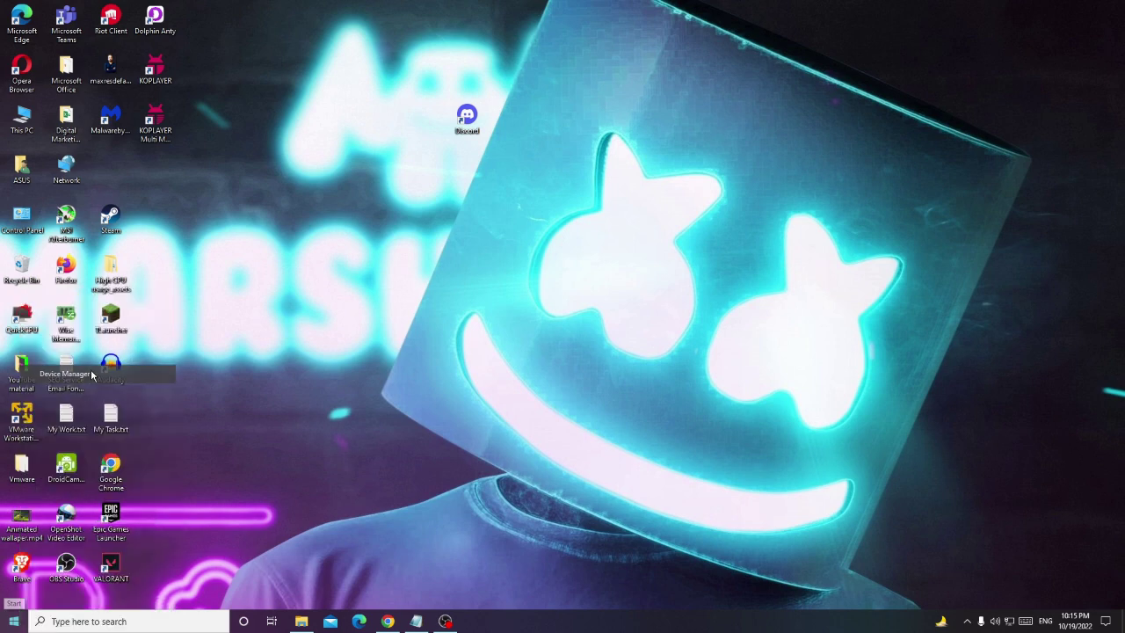
Expand Sound, video and game controllers and select the Realtek High Definition Audio device
left_click_drag(296, 36, 642, 107)
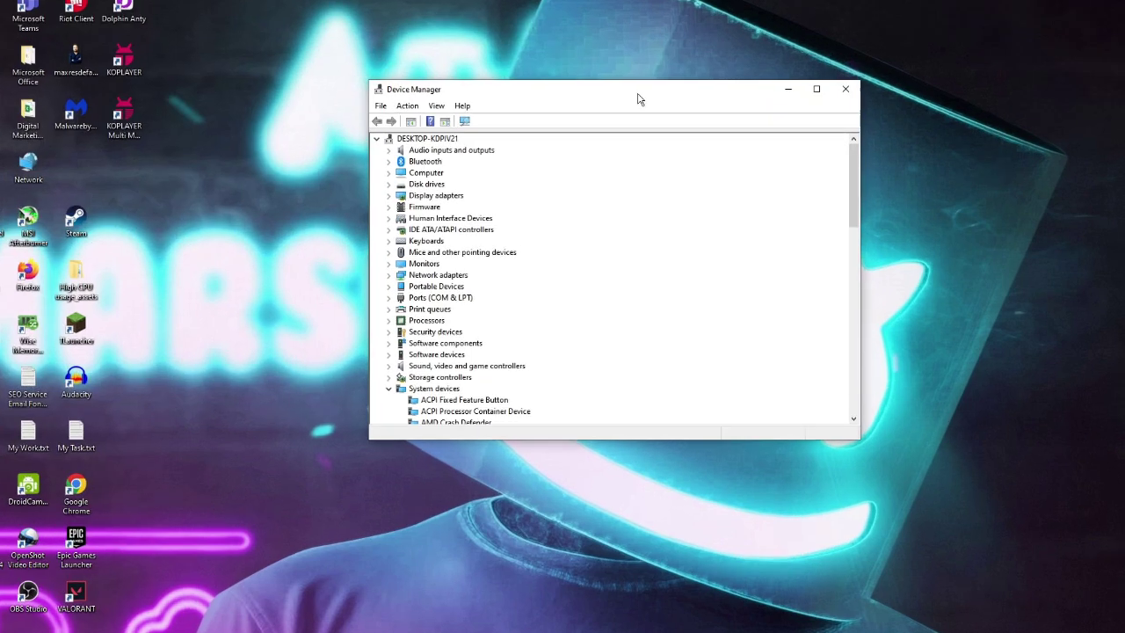
left_click(440, 207)
scroll(437, 276, "down", 1)
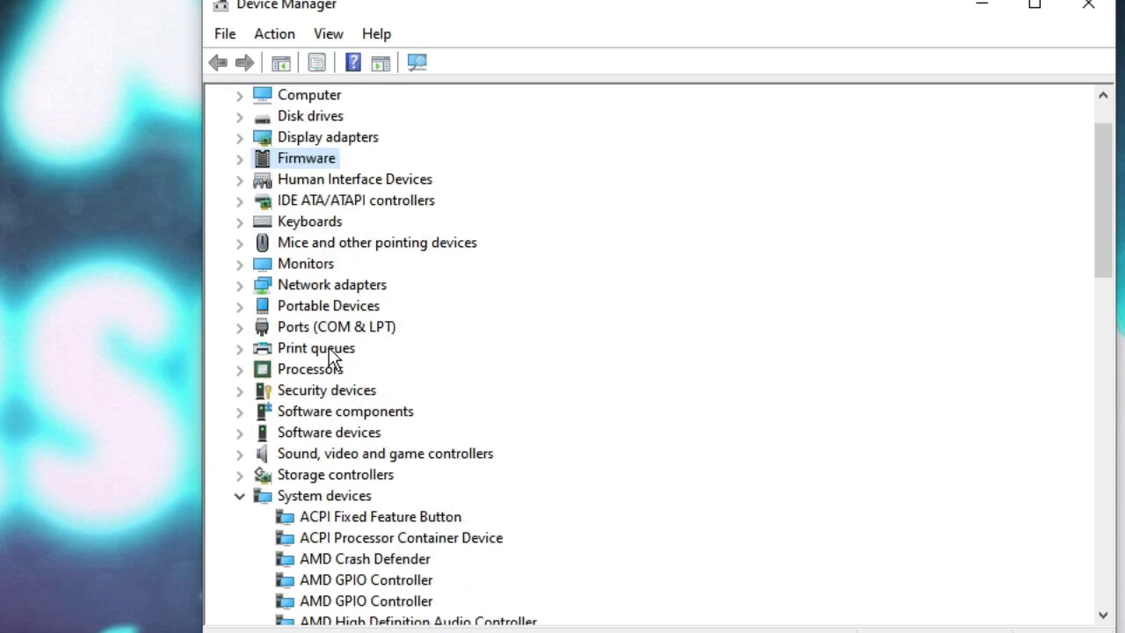
scroll(329, 349, "down", 2)
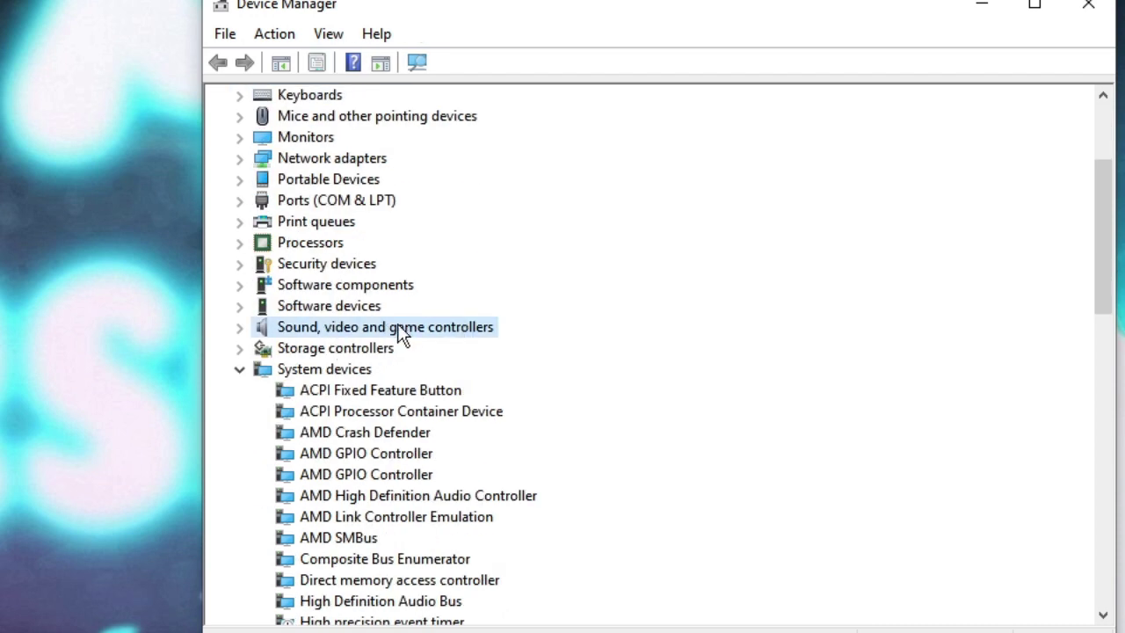
double_click(445, 333)
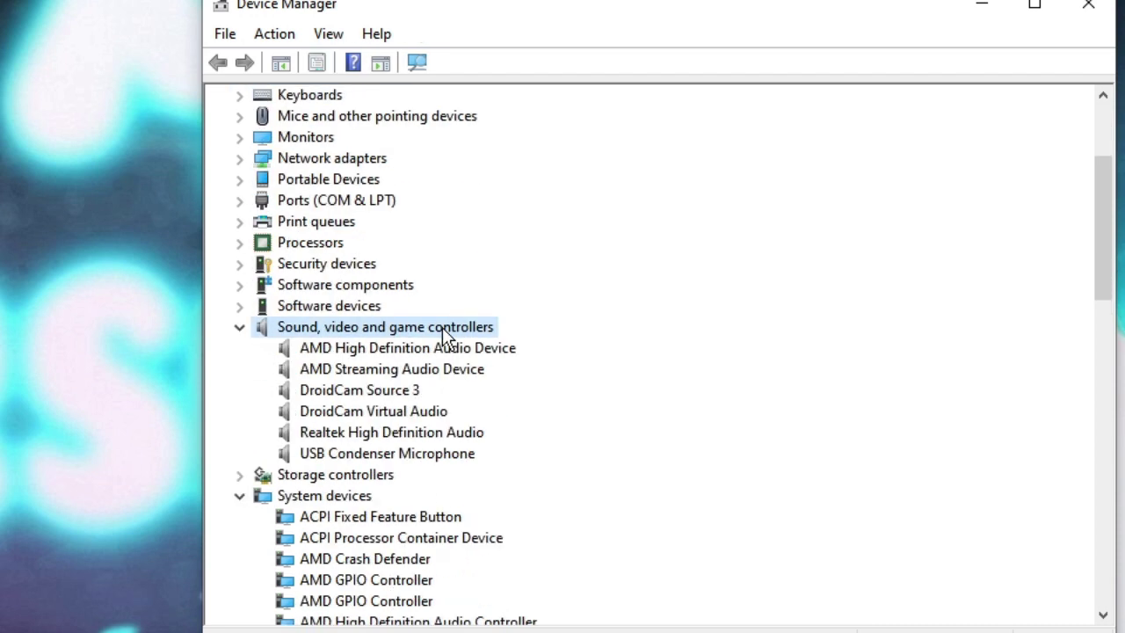
left_click(393, 352)
left_click(391, 385)
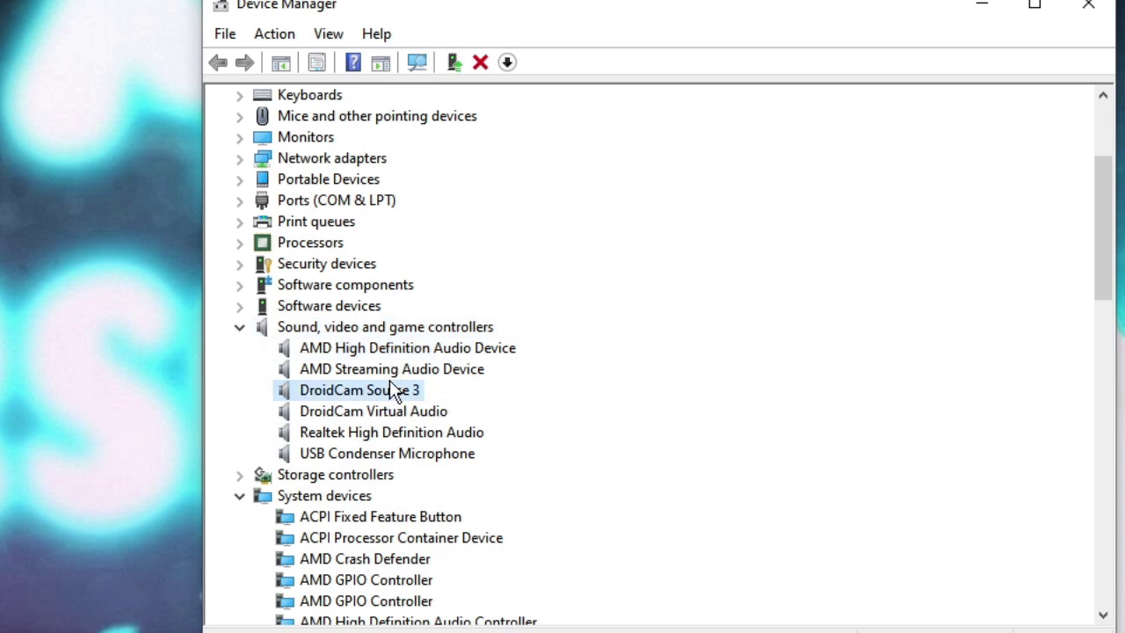
left_click(382, 435)
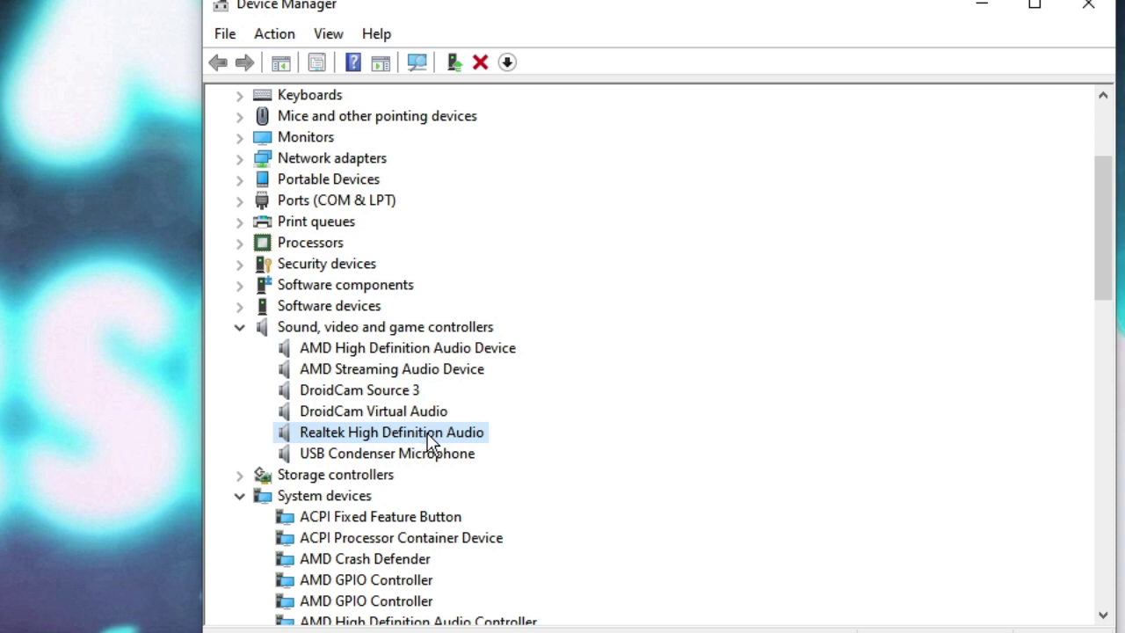
Search automatically for a newer Realtek High Definition Audio driver; the best is already installed
right_click(431, 432)
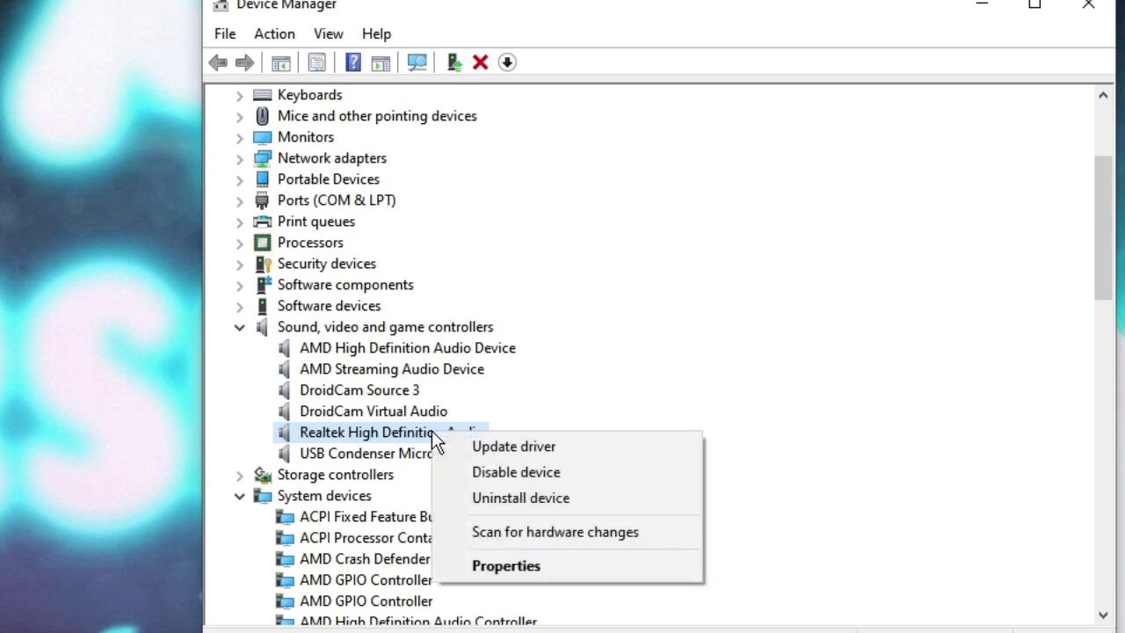
left_click(543, 446)
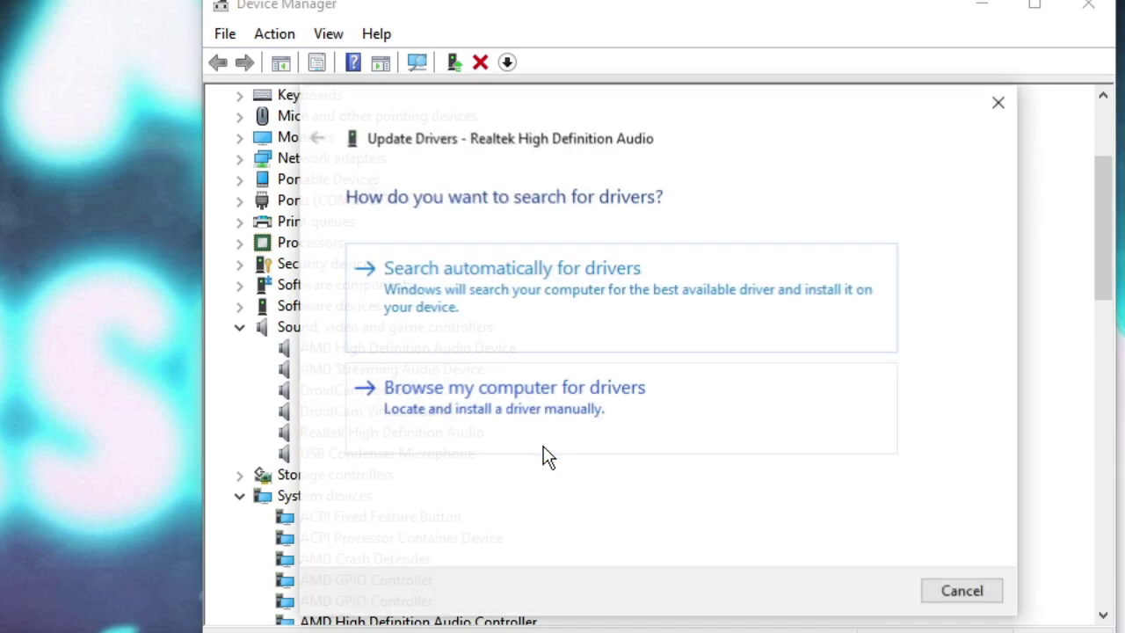
left_click(540, 296)
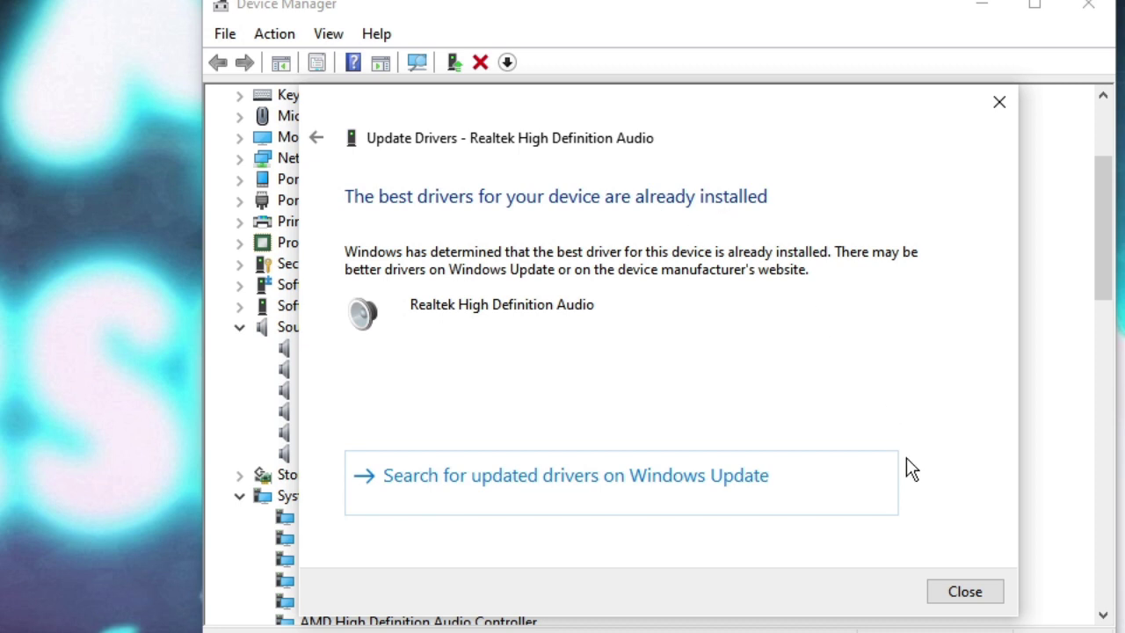
left_click(963, 593)
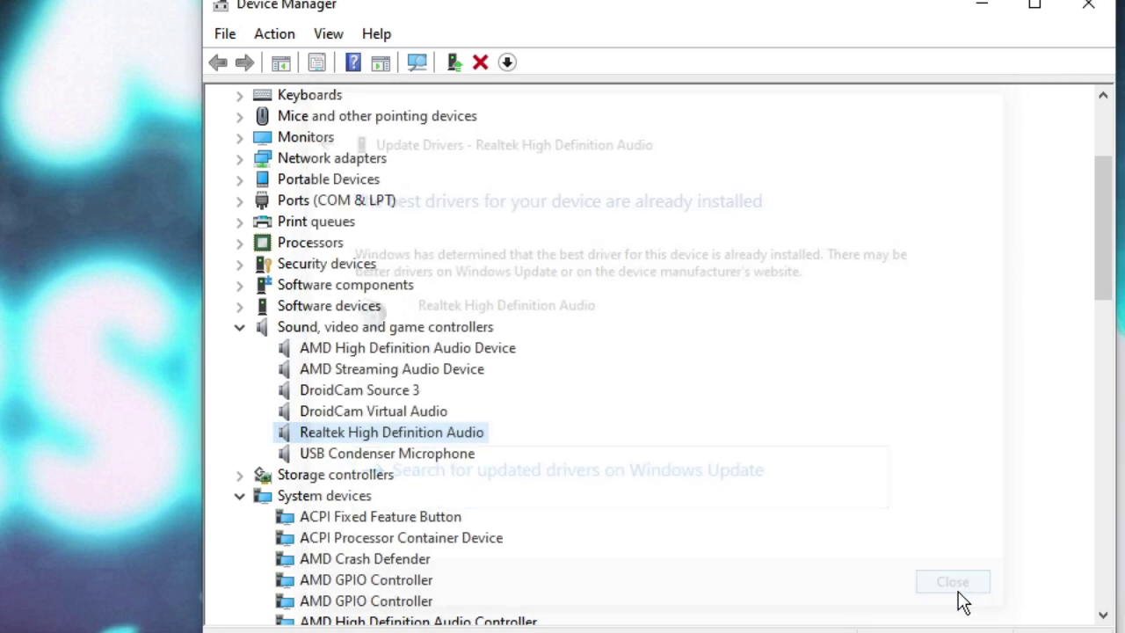
Bring up the Uninstall Device confirmation for Realtek High Definition Audio
right_click(406, 440)
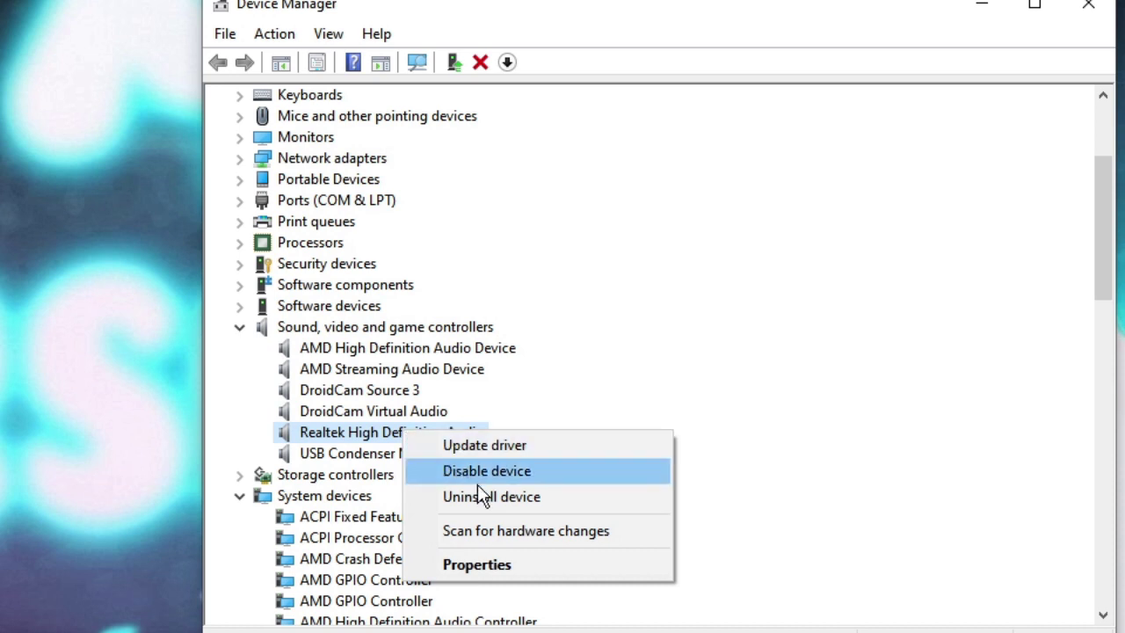
left_click(499, 500)
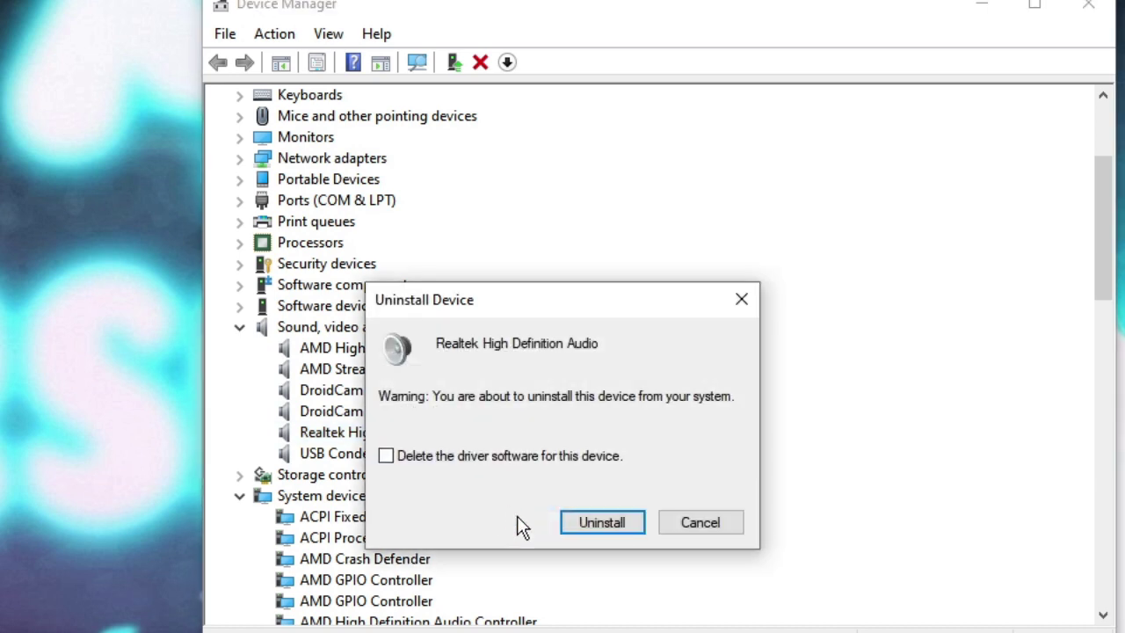